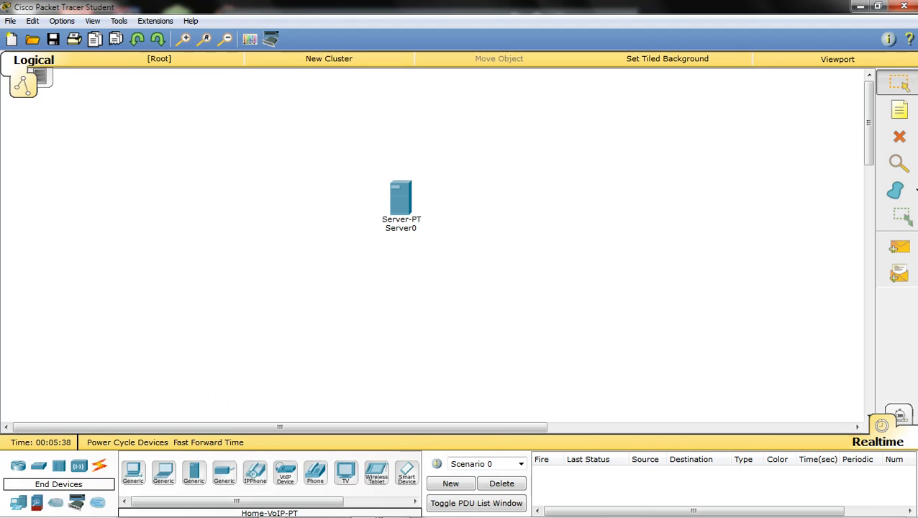
- Drag Server0 upward in two moves to the top centre of the Logical workspace
{"action": "left_click_drag", "start_coordinate": [401, 197], "coordinate": [405, 153]}
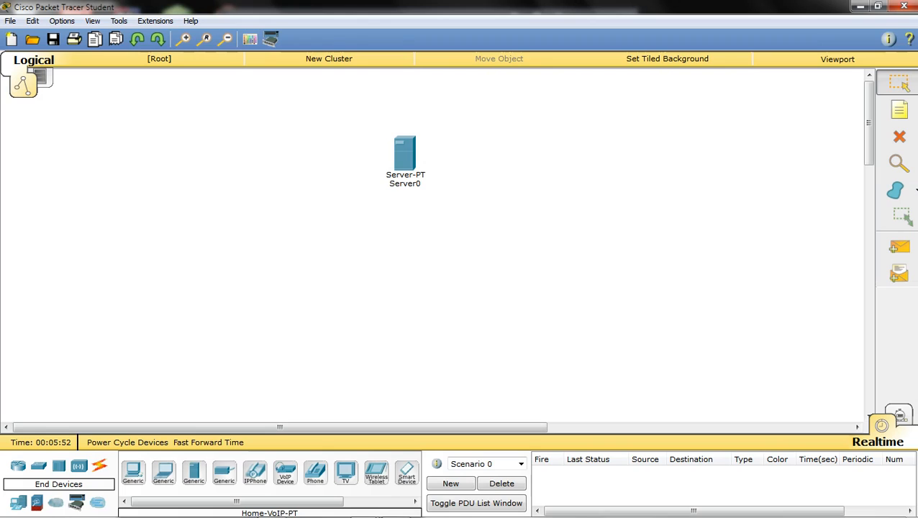
{"action": "left_click_drag", "start_coordinate": [405, 154], "coordinate": [401, 124]}
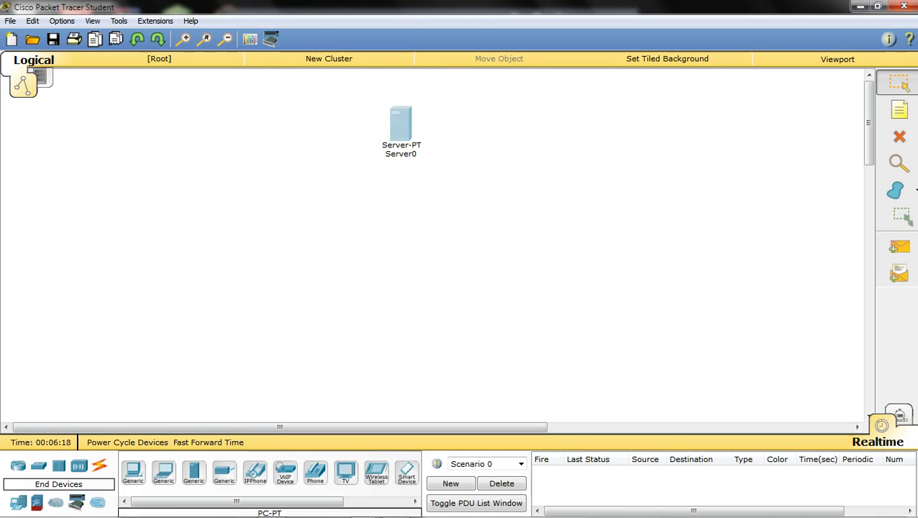
- Place PC0 and Smartphone0 below the server, adjust PC0, and show the Switches palette
{"action": "left_click_drag", "start_coordinate": [133, 472], "coordinate": [256, 282]}
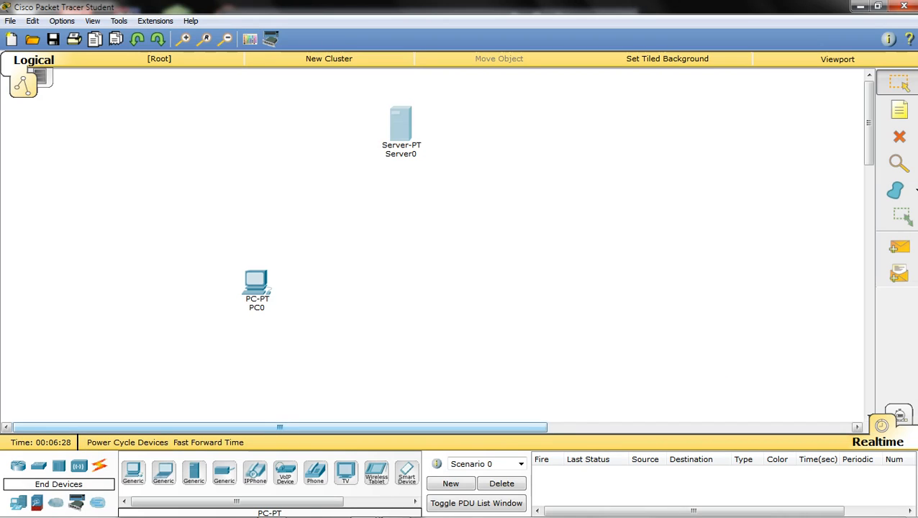
{"action": "mouse_move", "coordinate": [165, 427]}
{"action": "left_mouse_down"}
{"action": "mouse_move", "coordinate": [213, 427]}
{"action": "mouse_move", "coordinate": [159, 428]}
{"action": "left_mouse_up"}
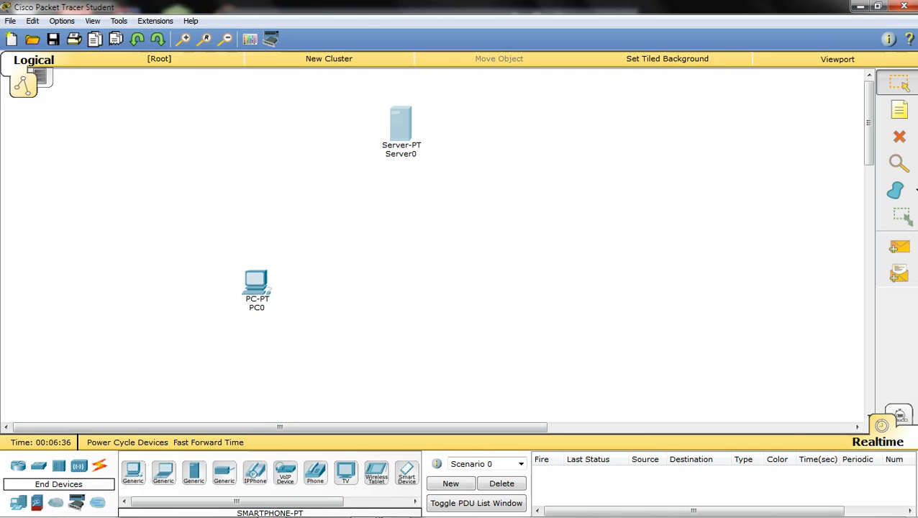
{"action": "left_click_drag", "start_coordinate": [407, 471], "coordinate": [487, 285]}
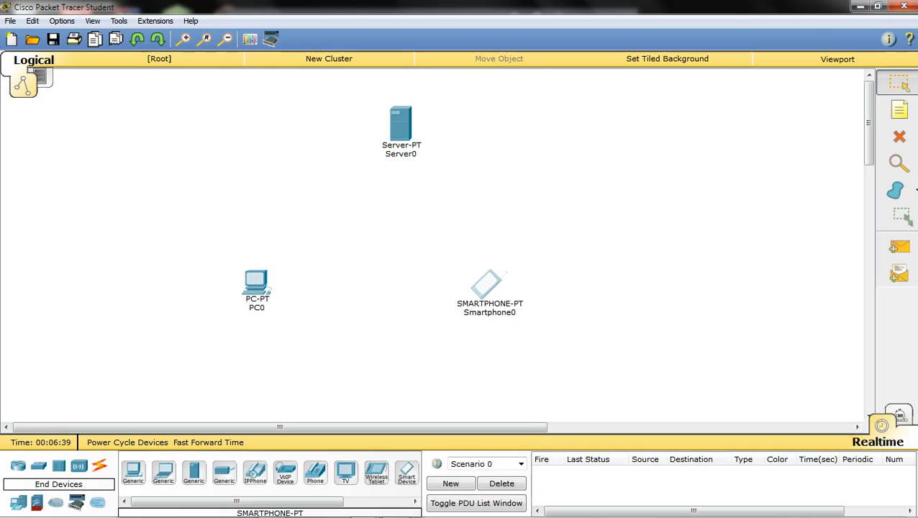
{"action": "left_click_drag", "start_coordinate": [257, 283], "coordinate": [285, 289]}
{"action": "left_click", "coordinate": [338, 288]}
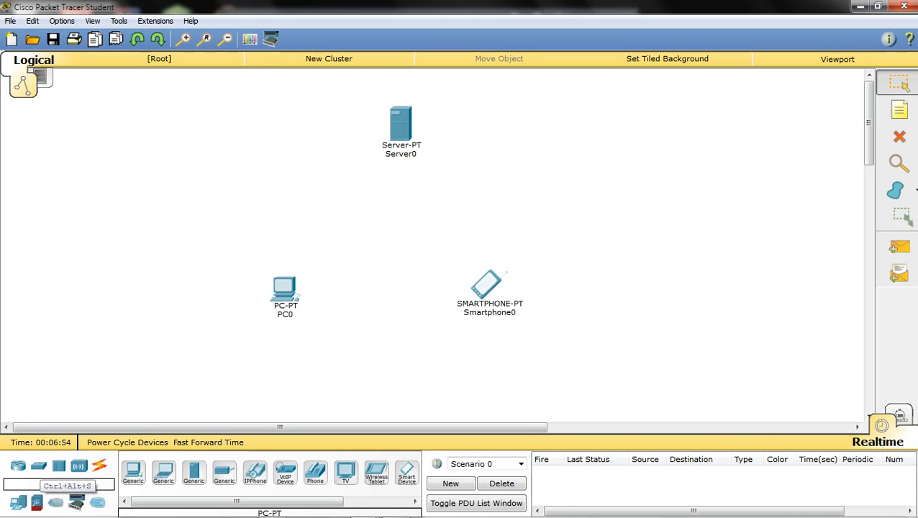
{"action": "left_click", "coordinate": [38, 466]}
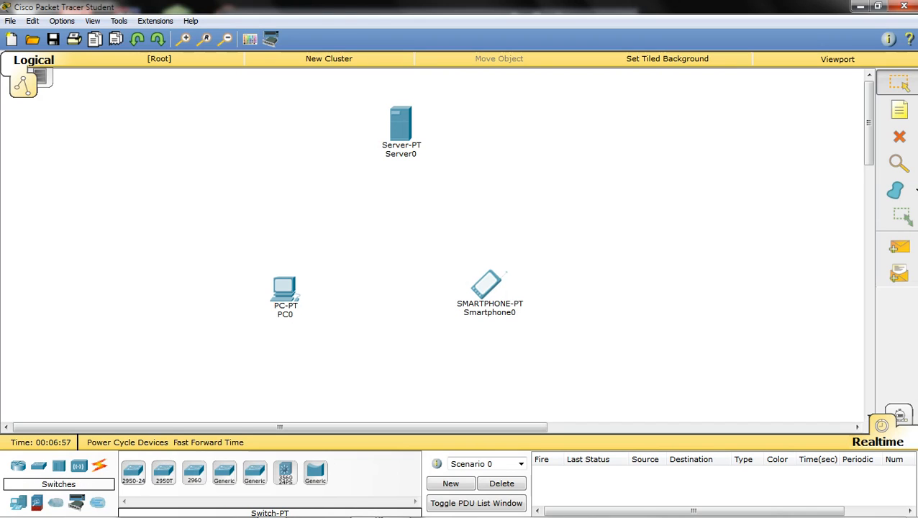
- Place two Switch-PT devices, Switch0 and Switch1, side by side below the server
{"action": "left_click", "coordinate": [223, 471]}
{"action": "left_click", "coordinate": [312, 204]}
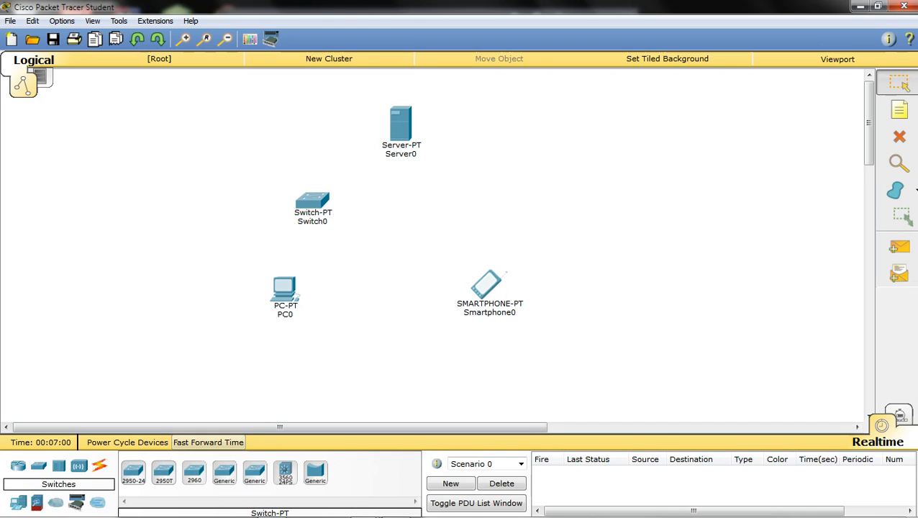
{"action": "left_click", "coordinate": [224, 471]}
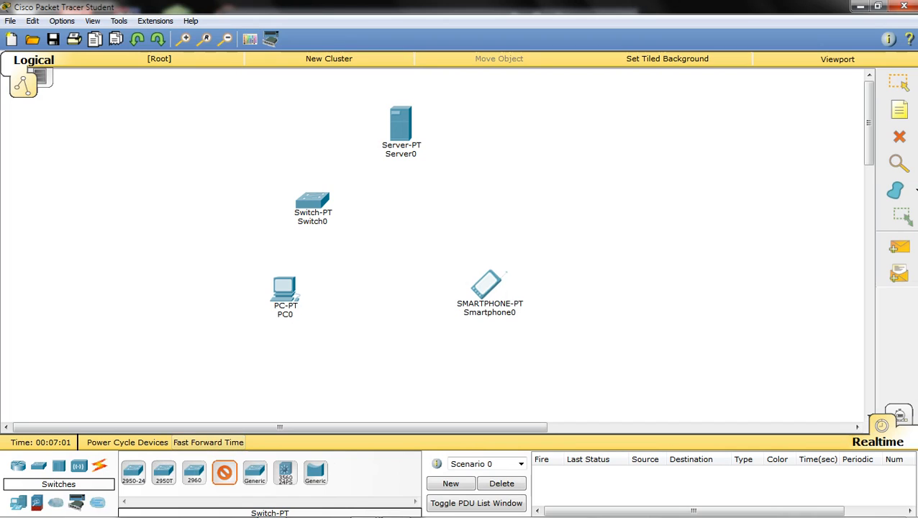
{"action": "left_click", "coordinate": [461, 203]}
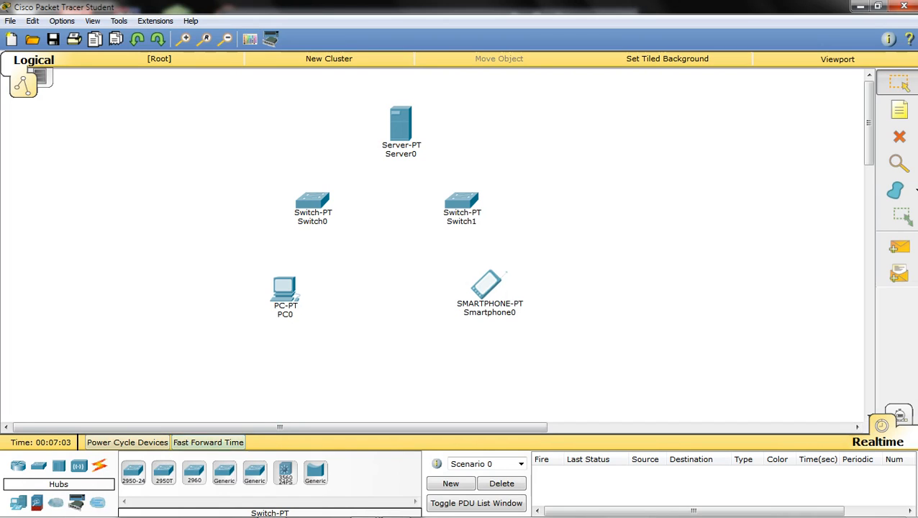
- Add two AccessPoint-PT-N devices below Switch0 and Switch1
{"action": "left_click", "coordinate": [79, 465]}
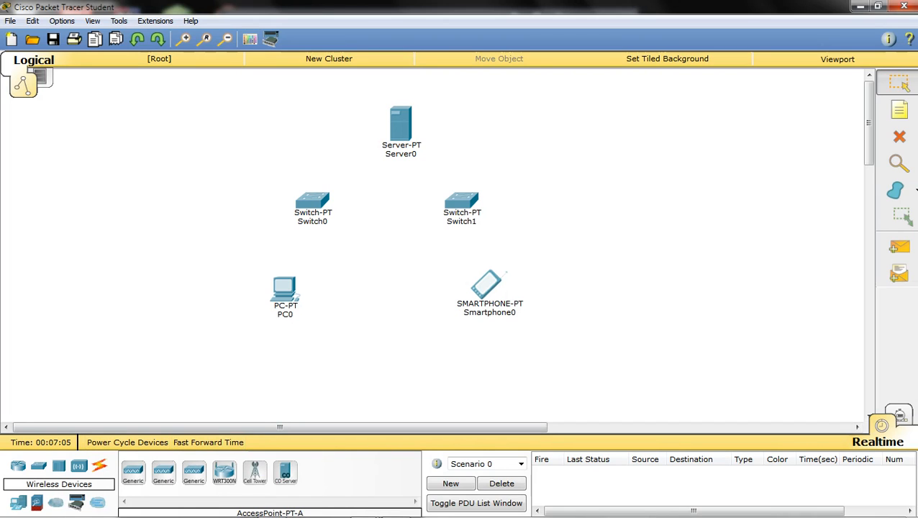
{"action": "left_click", "coordinate": [193, 471]}
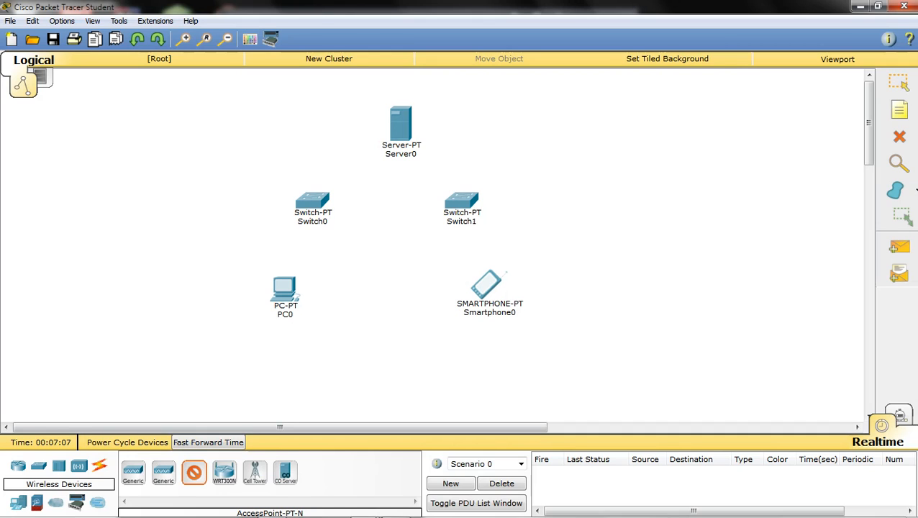
{"action": "left_click", "coordinate": [308, 252]}
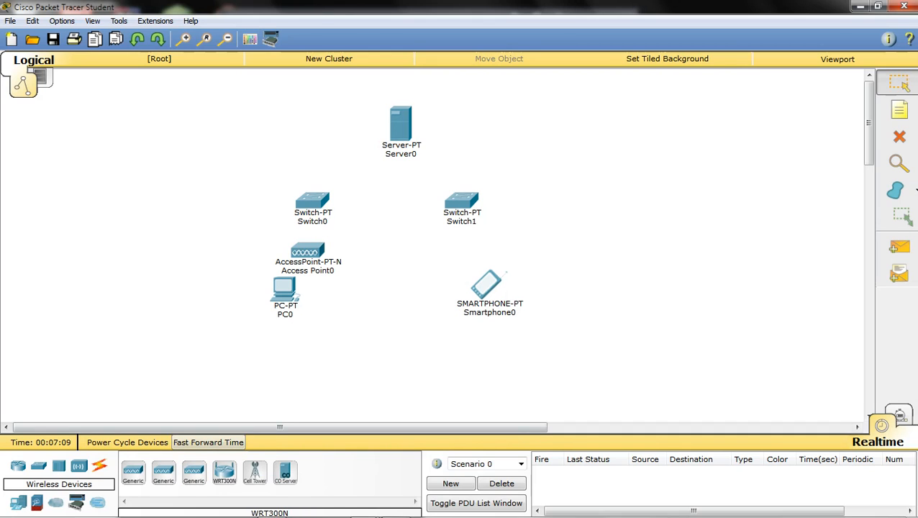
{"action": "left_click", "coordinate": [193, 472]}
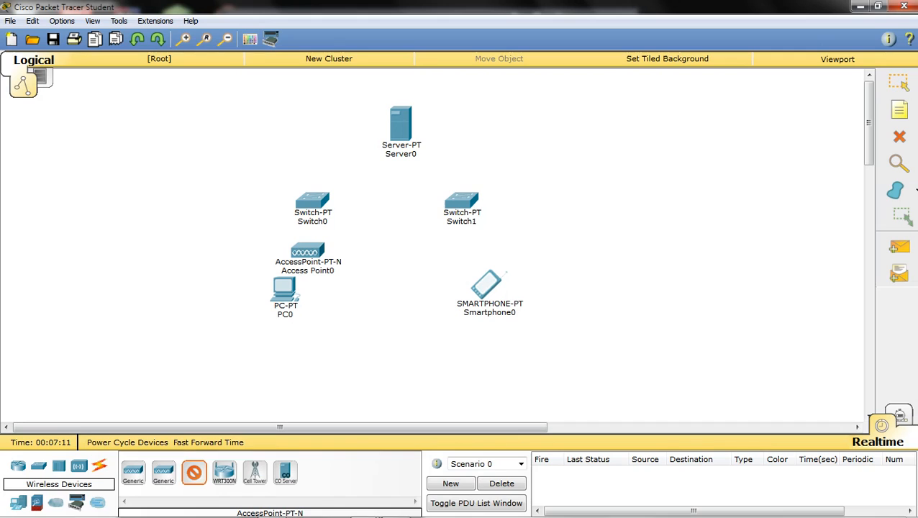
{"action": "left_click", "coordinate": [453, 252]}
- Move PC0 and Smartphone0 lower on the canvas and open Server0's configuration
{"action": "left_click_drag", "start_coordinate": [486, 284], "coordinate": [486, 312]}
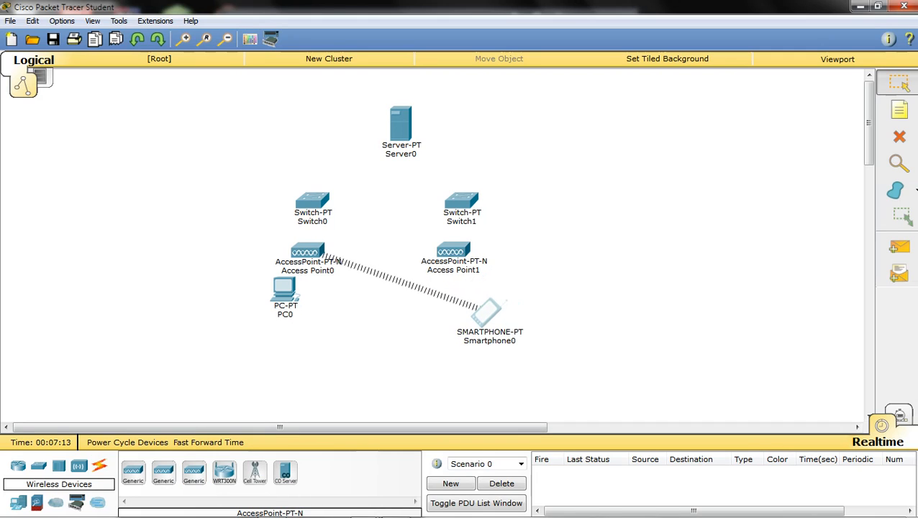
{"action": "left_click_drag", "start_coordinate": [285, 289], "coordinate": [281, 312]}
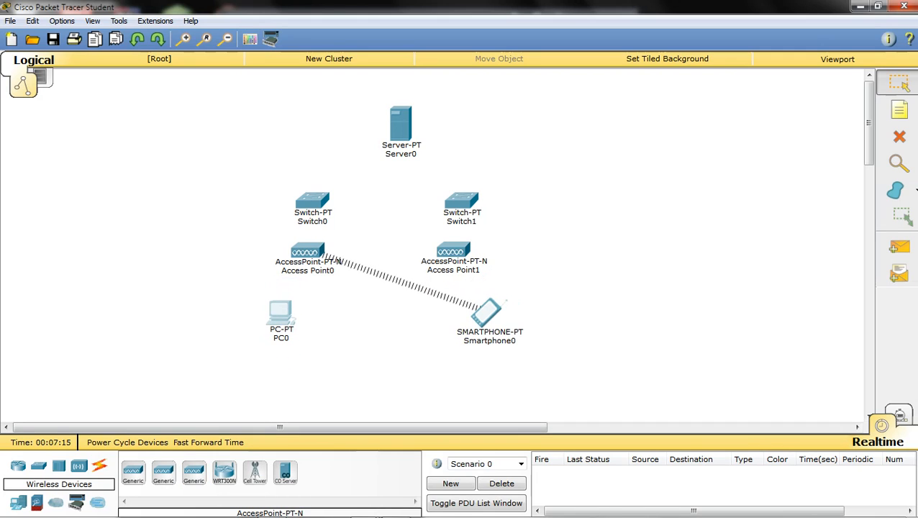
{"action": "left_click_drag", "start_coordinate": [487, 310], "coordinate": [492, 321]}
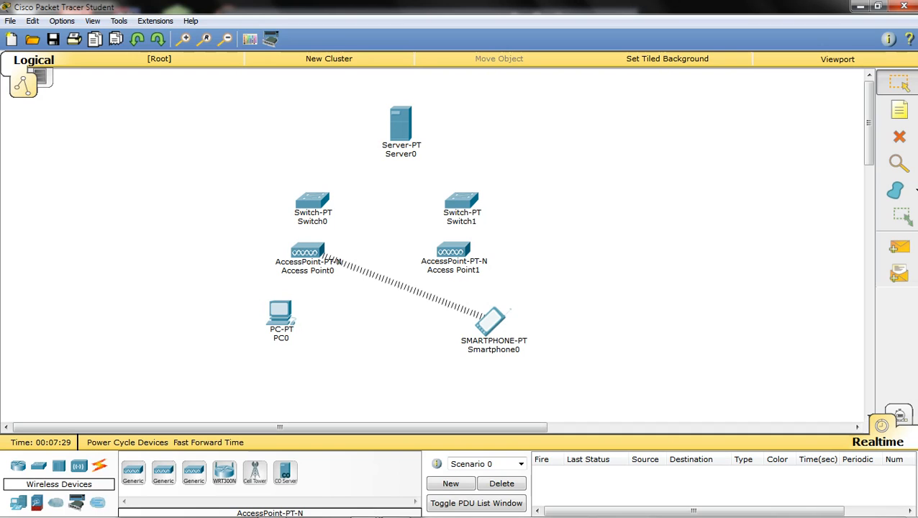
{"action": "left_click", "coordinate": [401, 124]}
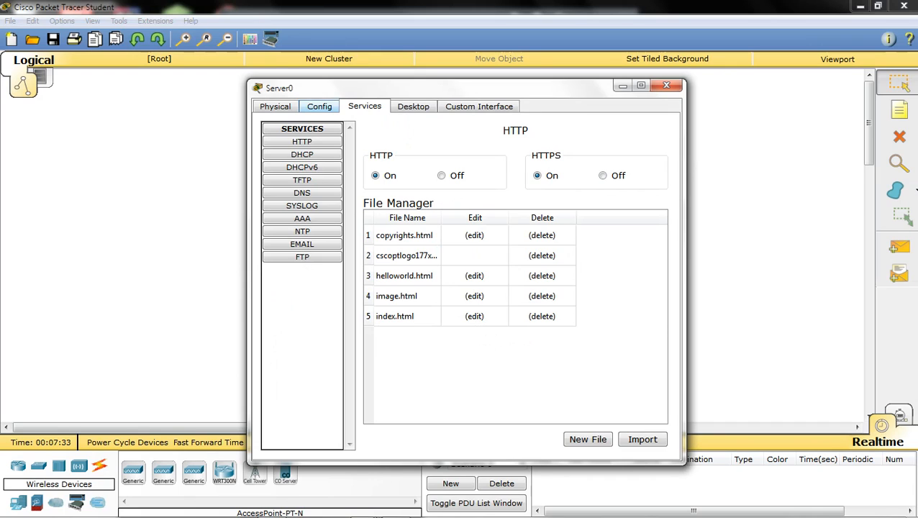
- Enter IP 192.168.1.253 and mask 255.255.255.128 in Server0's Desktop IP Configuration, then close it
{"action": "left_click", "coordinate": [319, 106]}
{"action": "left_click", "coordinate": [474, 252]}
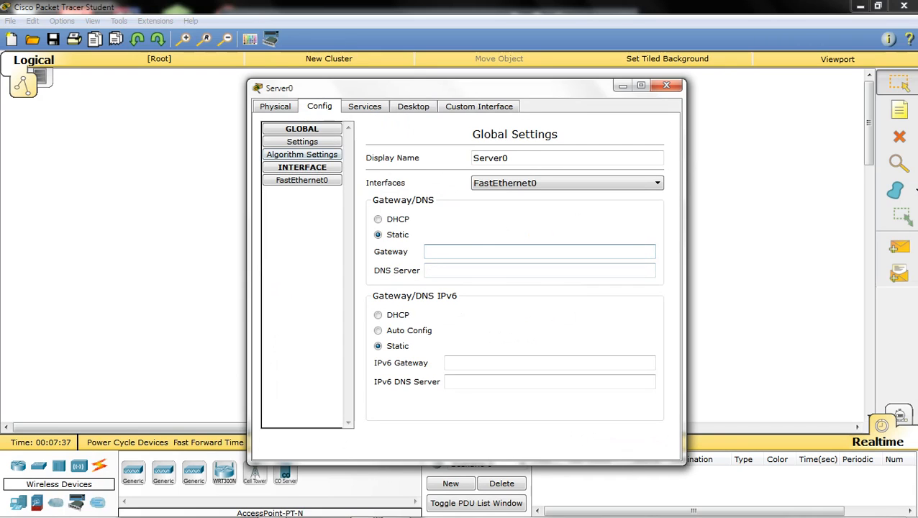
{"action": "left_click", "coordinate": [365, 106]}
{"action": "left_click", "coordinate": [413, 106]}
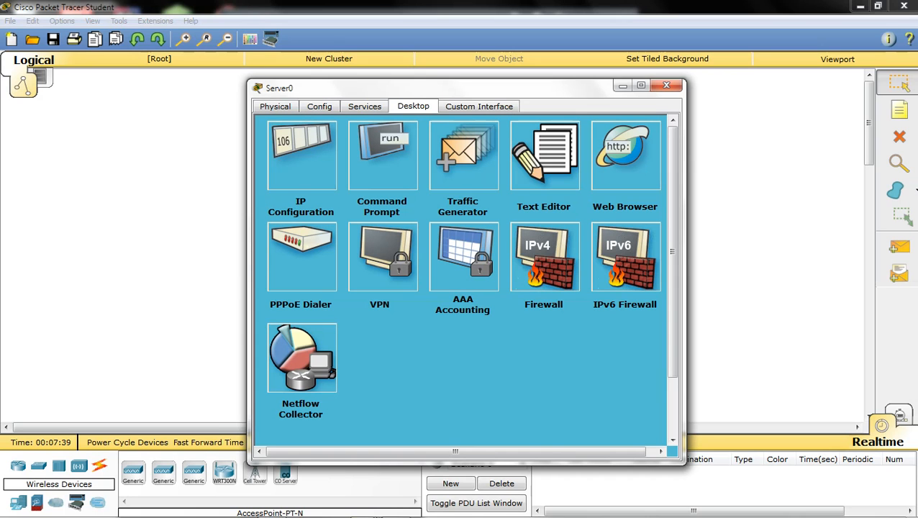
{"action": "left_click", "coordinate": [301, 154]}
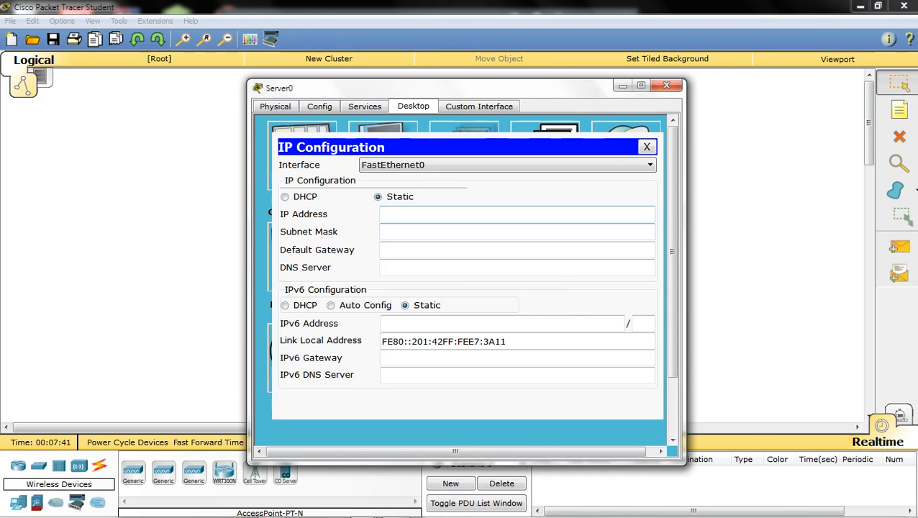
{"action": "left_click", "coordinate": [432, 215]}
{"action": "type", "text": "192.168.1."}
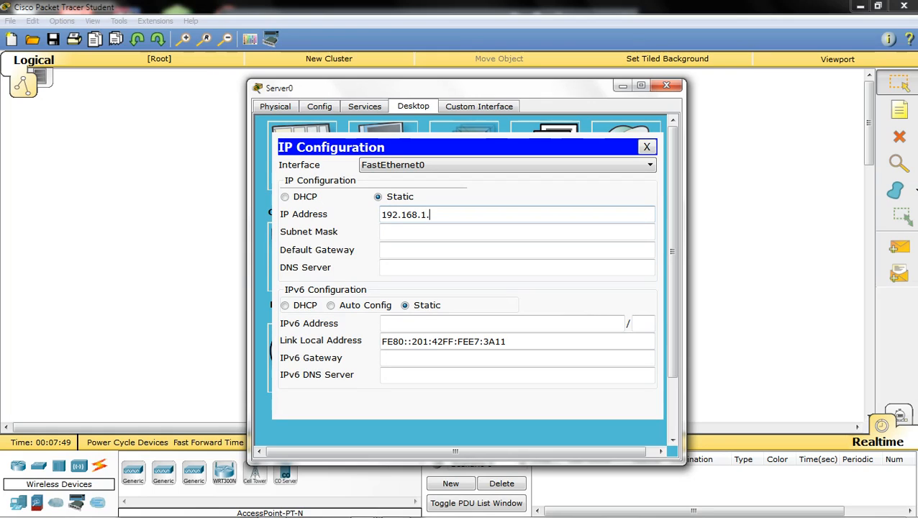
{"action": "type", "text": "253"}
{"action": "key", "text": "Tab"}
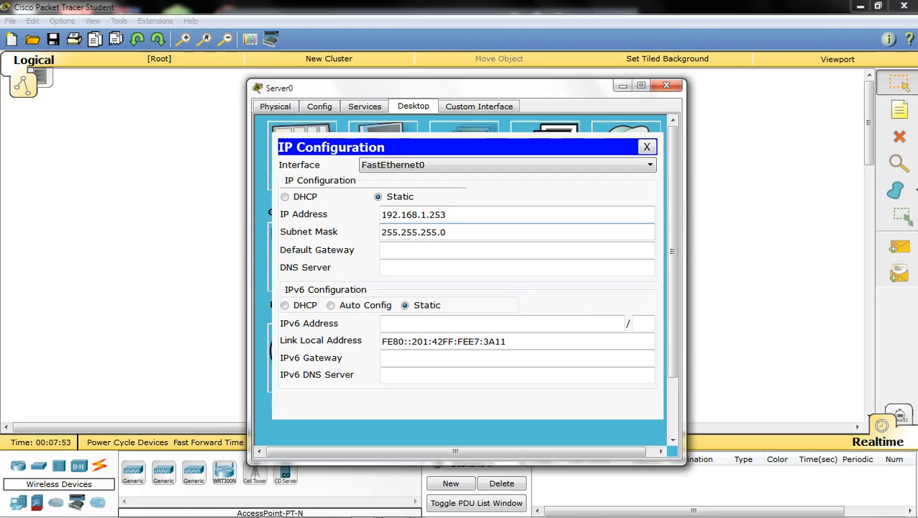
{"action": "key", "text": "BackSpace"}
{"action": "type", "text": ".128"}
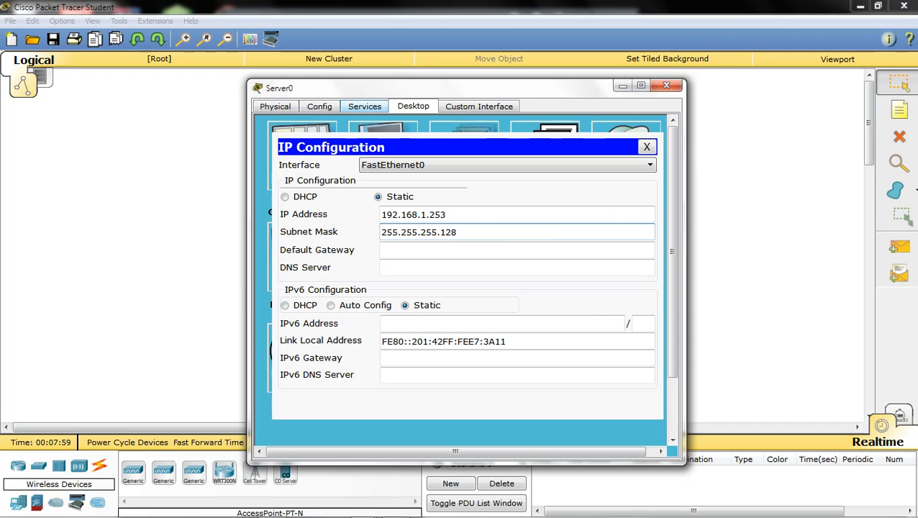
{"action": "left_click", "coordinate": [666, 84]}
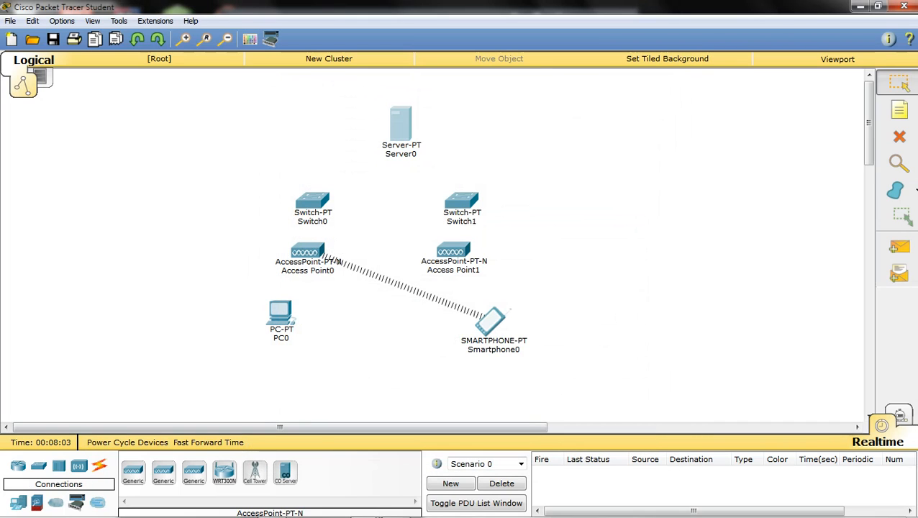
{"action": "left_click", "coordinate": [99, 466]}
{"action": "left_click", "coordinate": [132, 472]}
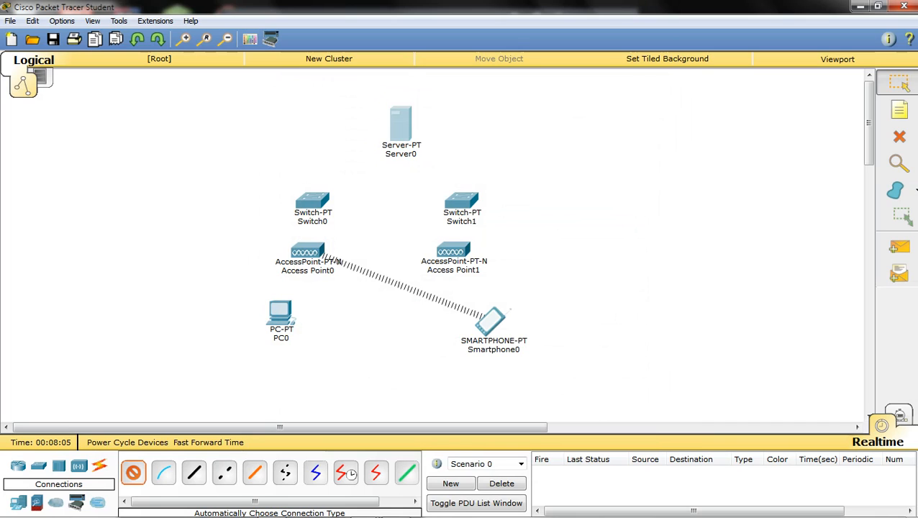
{"action": "left_click", "coordinate": [400, 126]}
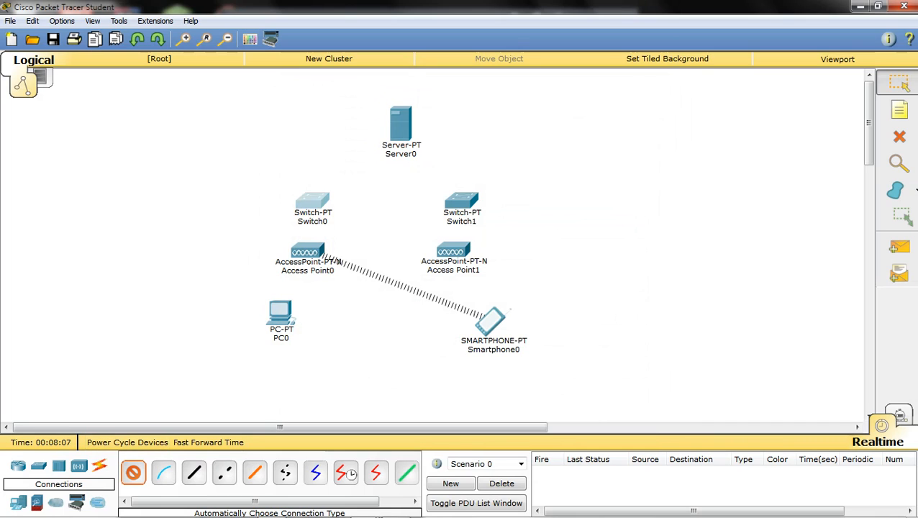
{"action": "left_click", "coordinate": [312, 201]}
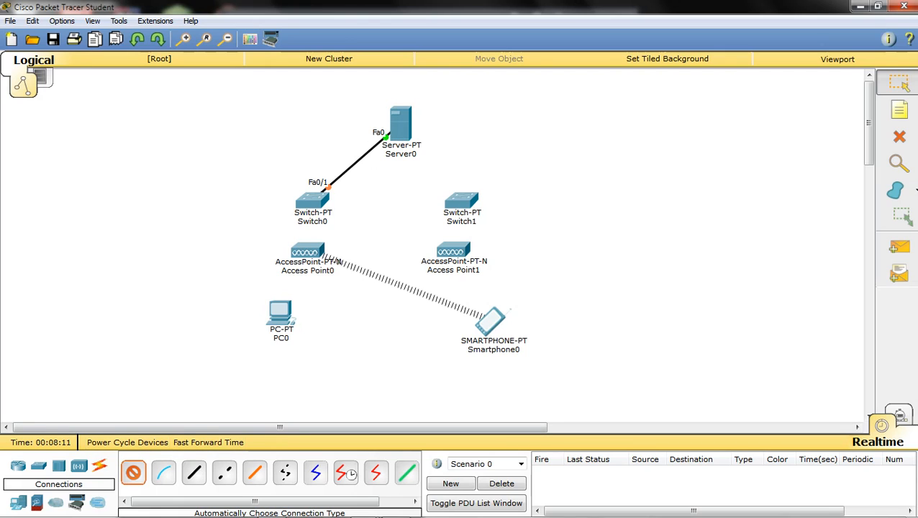
{"action": "left_click", "coordinate": [461, 201]}
{"action": "left_click", "coordinate": [401, 126]}
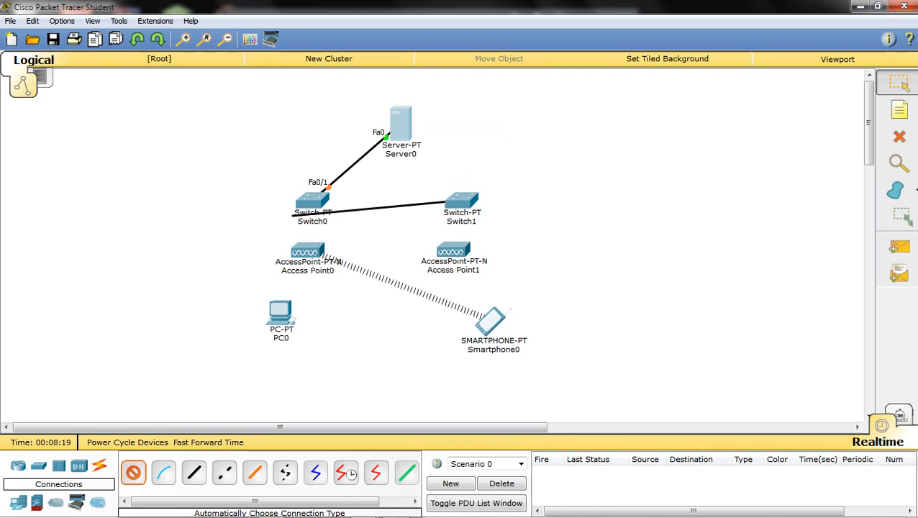
{"action": "left_click", "coordinate": [347, 323]}
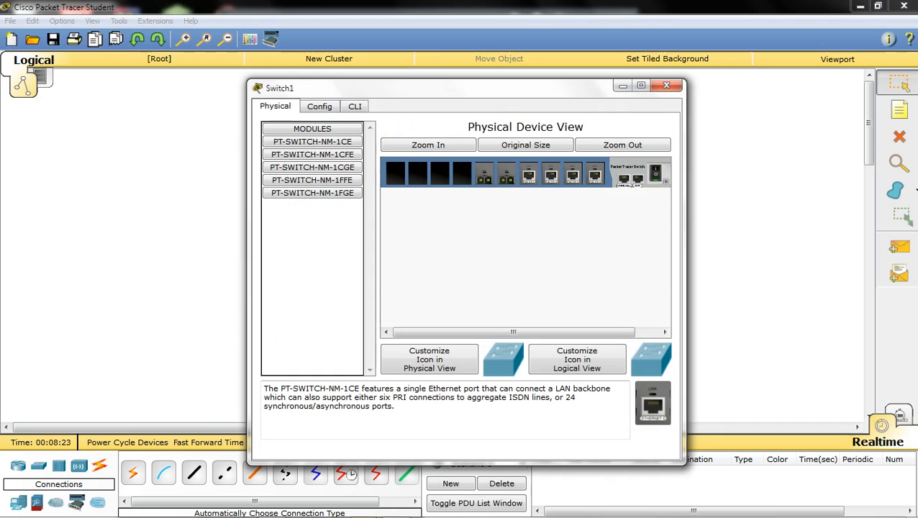
{"action": "left_click", "coordinate": [666, 85]}
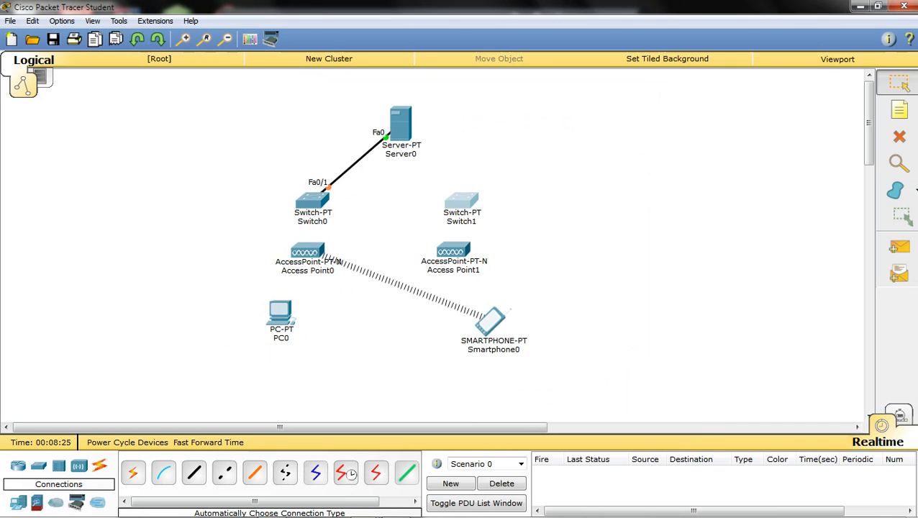
{"action": "left_click", "coordinate": [461, 201]}
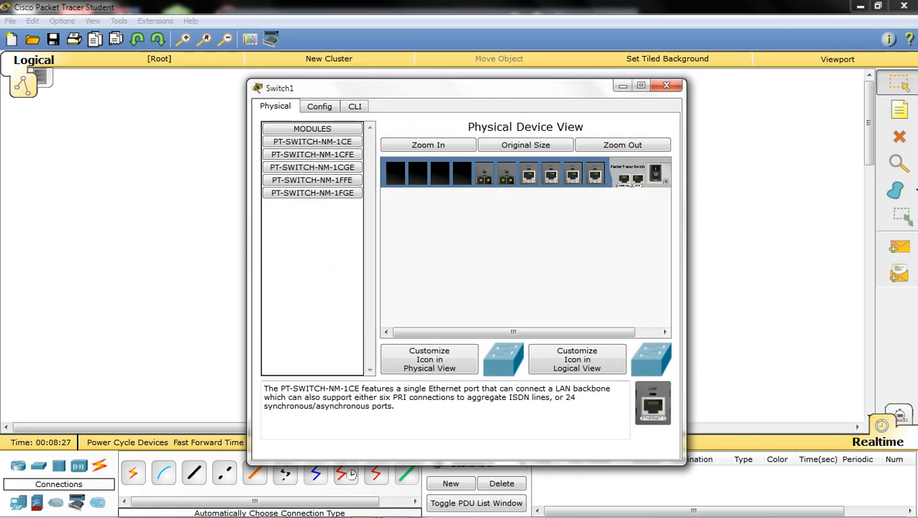
{"action": "left_click", "coordinate": [666, 85]}
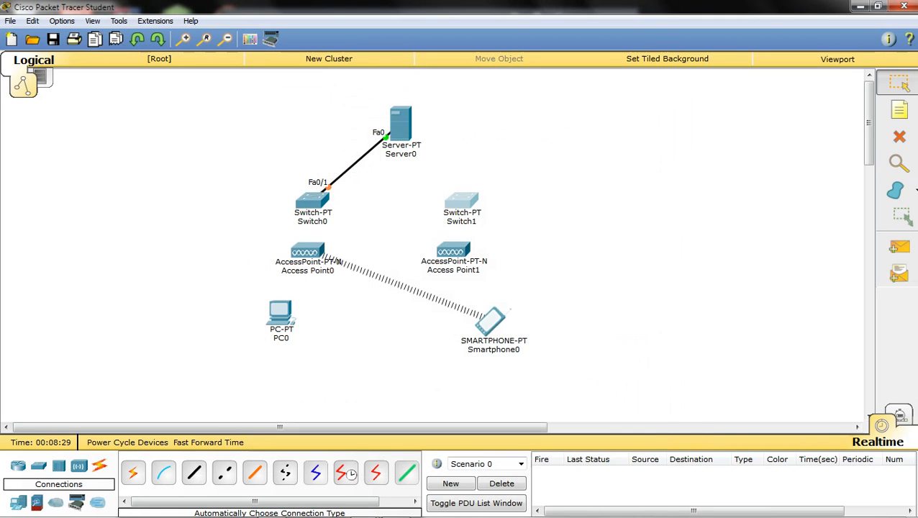
{"action": "left_click", "coordinate": [461, 200]}
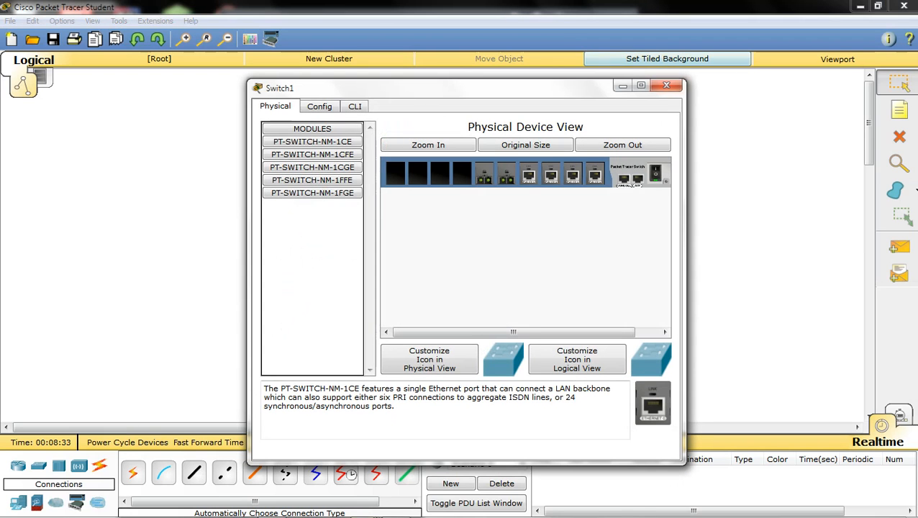
{"action": "left_click", "coordinate": [666, 85]}
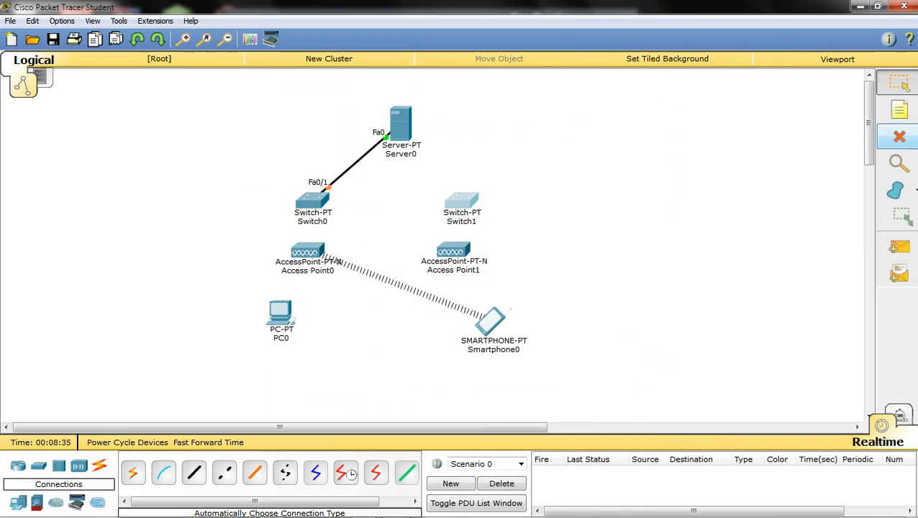
- Delete Switch1 and move Switch0 directly below Server0
{"action": "left_click", "coordinate": [898, 136]}
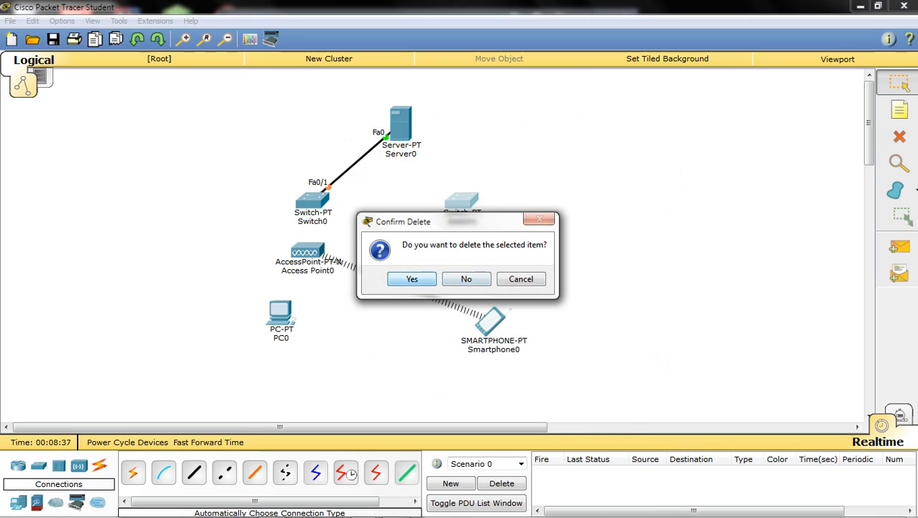
{"action": "key", "text": "Return"}
{"action": "key", "text": "Escape"}
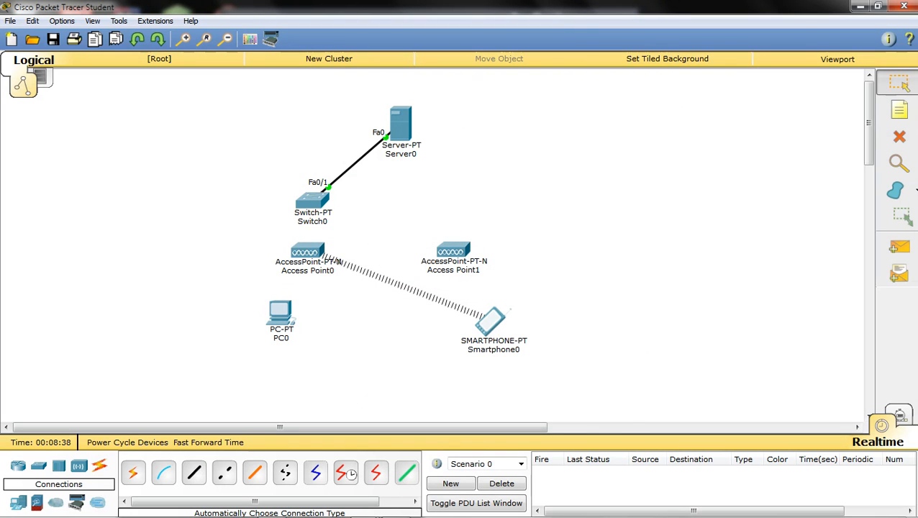
{"action": "left_click_drag", "start_coordinate": [311, 201], "coordinate": [399, 186]}
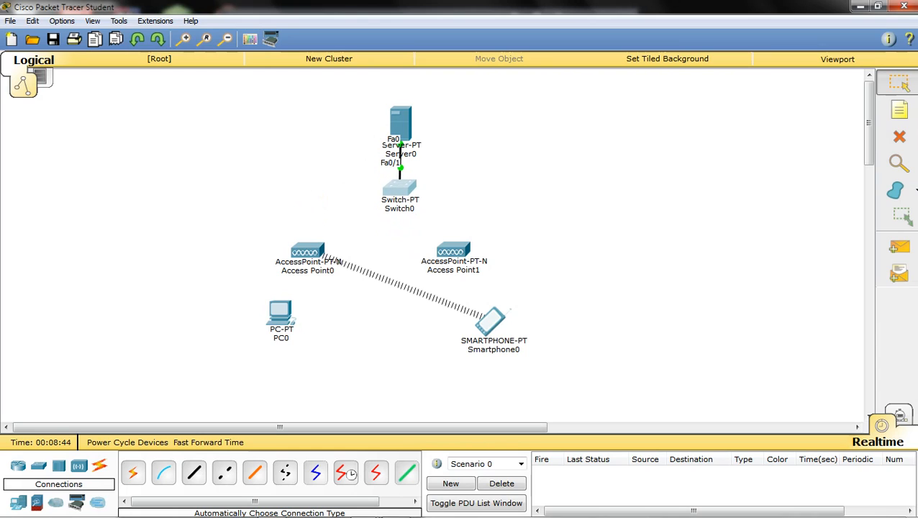
- Cable Access Point0 and Access Point1 to Switch0 using automatic connection cables
{"action": "left_click_drag", "start_coordinate": [307, 251], "coordinate": [309, 239]}
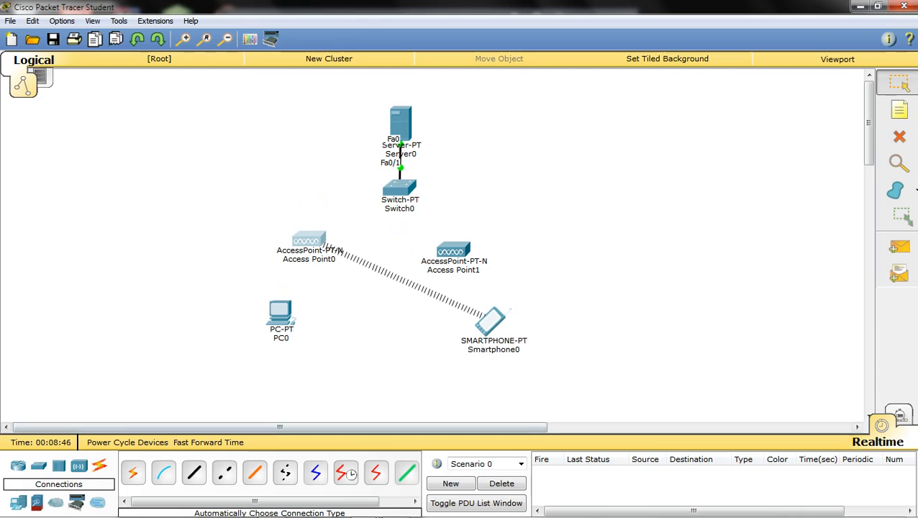
{"action": "left_click", "coordinate": [133, 471]}
{"action": "left_click", "coordinate": [309, 239]}
{"action": "left_click", "coordinate": [392, 194]}
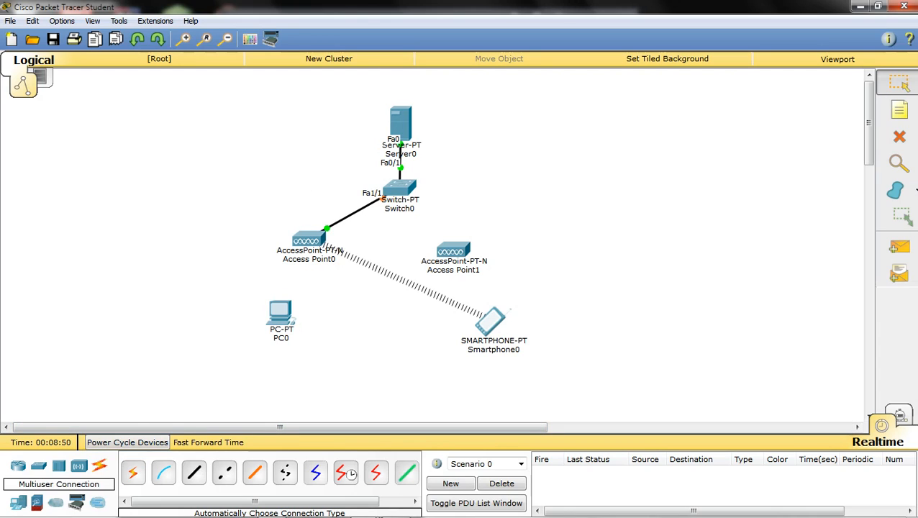
{"action": "left_click", "coordinate": [133, 471]}
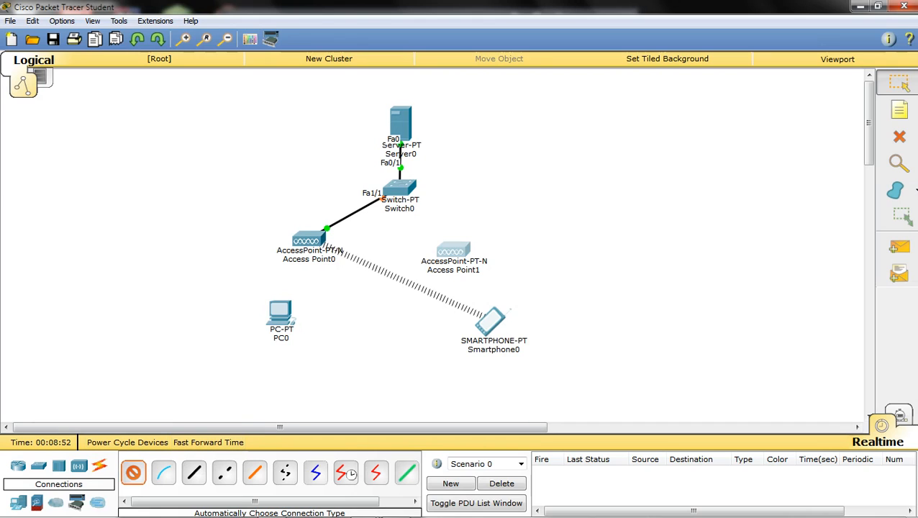
{"action": "left_click", "coordinate": [453, 249]}
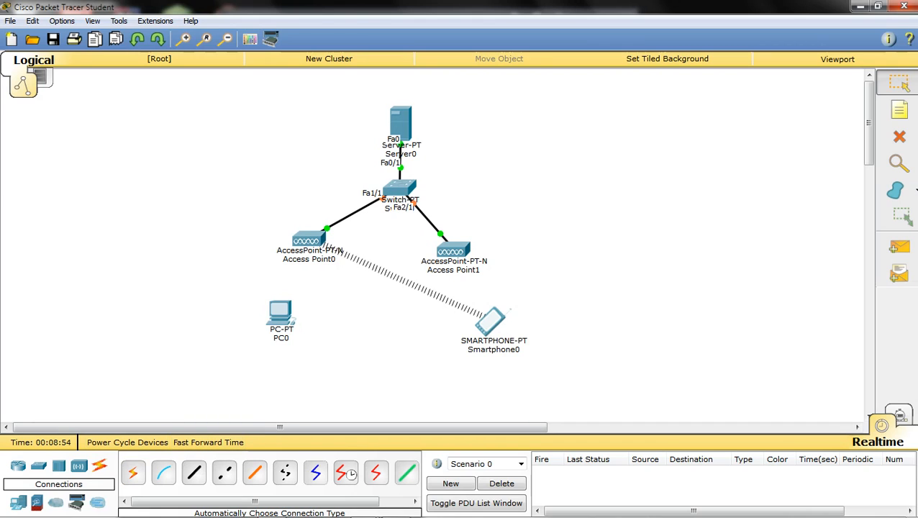
- Reposition both access points around Switch0 and raise Server0 above the switch
{"action": "mouse_move", "coordinate": [453, 249]}
{"action": "left_mouse_down"}
{"action": "mouse_move", "coordinate": [486, 229]}
{"action": "mouse_move", "coordinate": [469, 245]}
{"action": "left_mouse_up"}
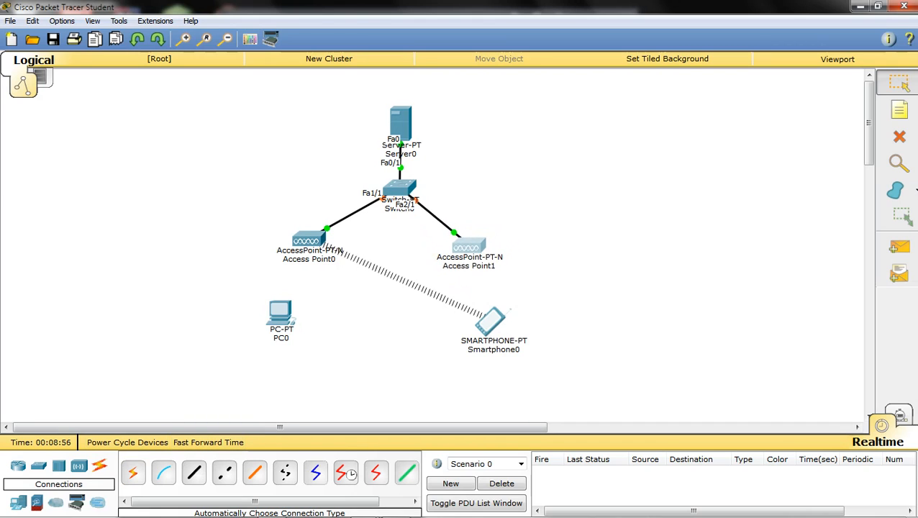
{"action": "left_click_drag", "start_coordinate": [309, 239], "coordinate": [308, 231]}
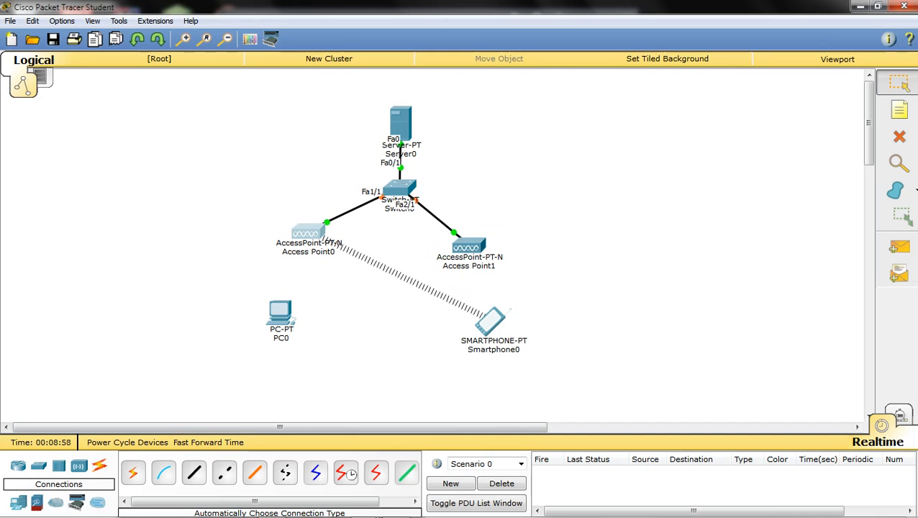
{"action": "mouse_move", "coordinate": [491, 321]}
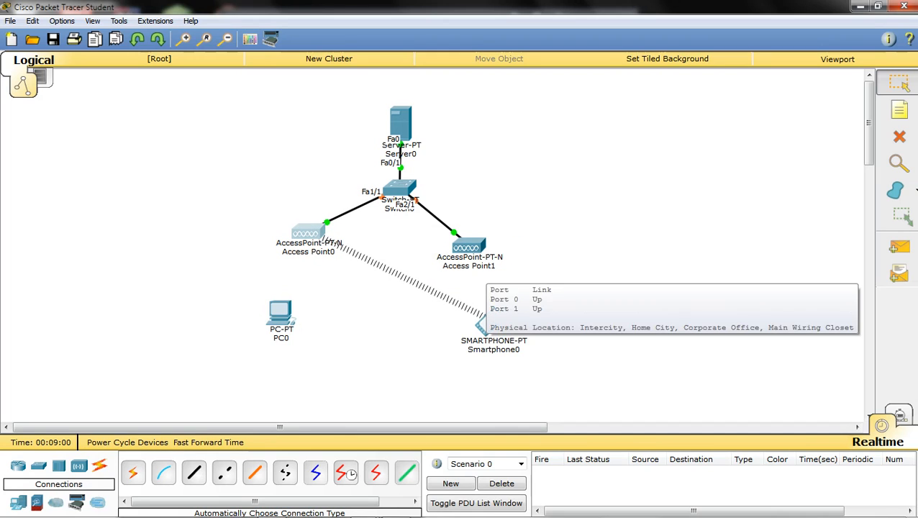
{"action": "left_click", "coordinate": [534, 277]}
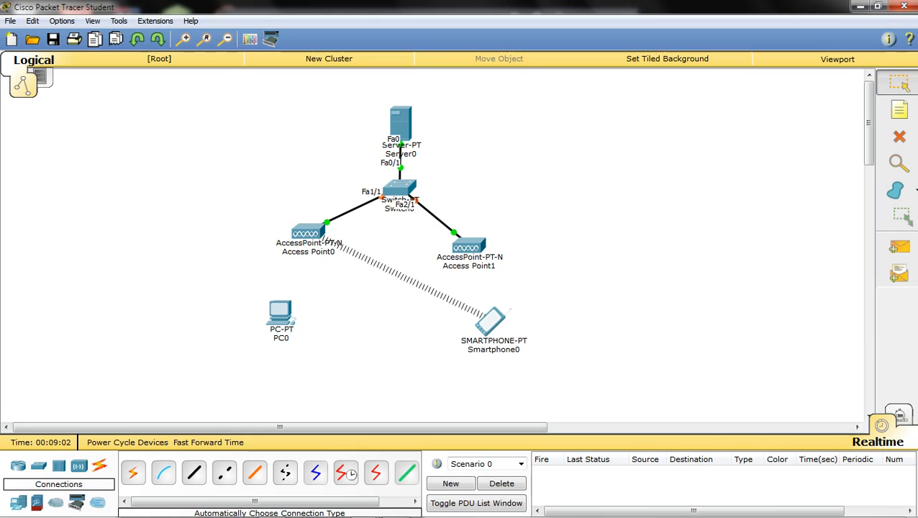
{"action": "left_click_drag", "start_coordinate": [401, 123], "coordinate": [400, 91]}
{"action": "left_click", "coordinate": [461, 122]}
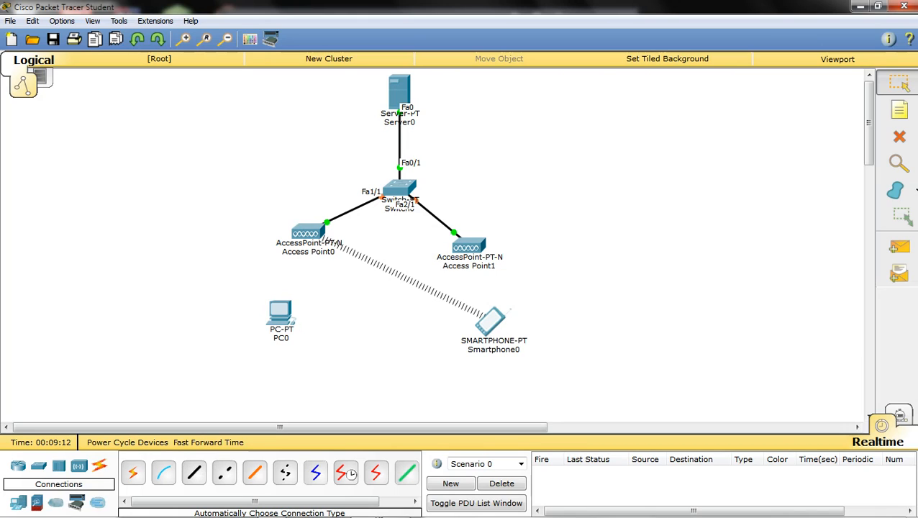
- Check Access Point1's settings, then open Server0's settings
{"action": "left_click", "coordinate": [467, 246]}
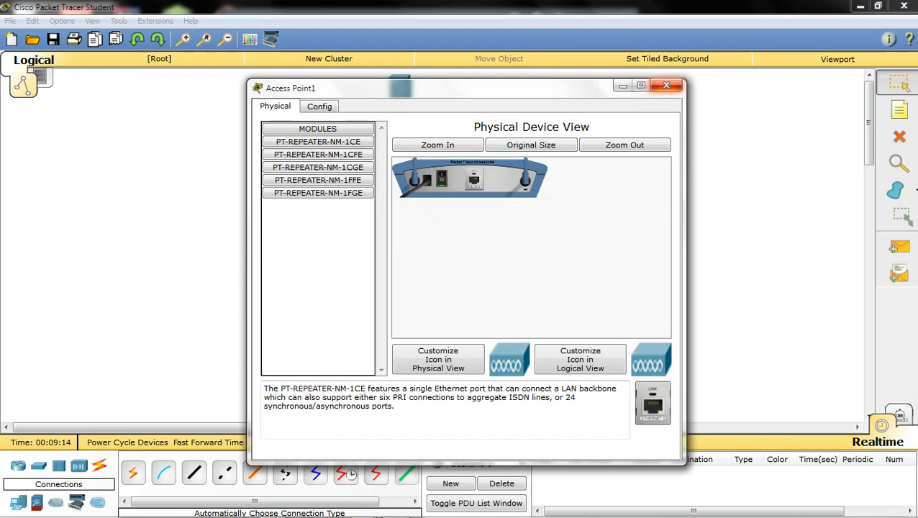
{"action": "left_click", "coordinate": [666, 85]}
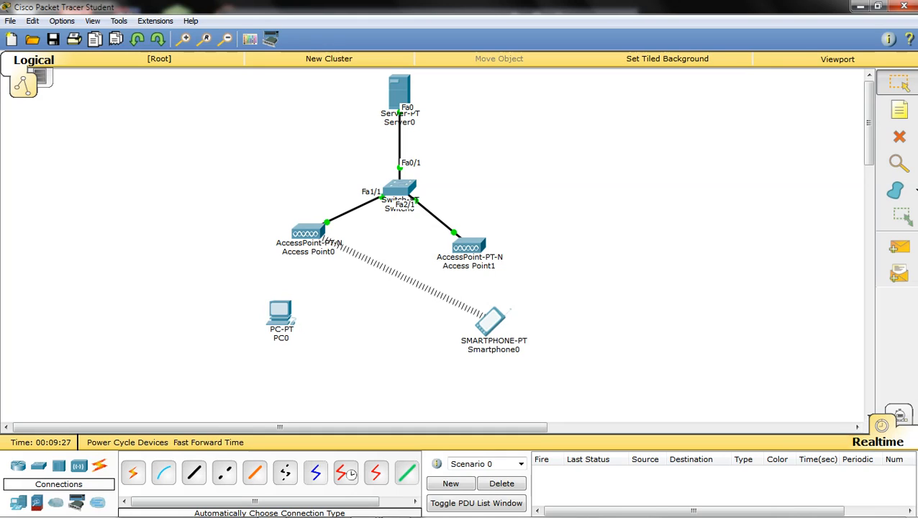
{"action": "left_click", "coordinate": [399, 92]}
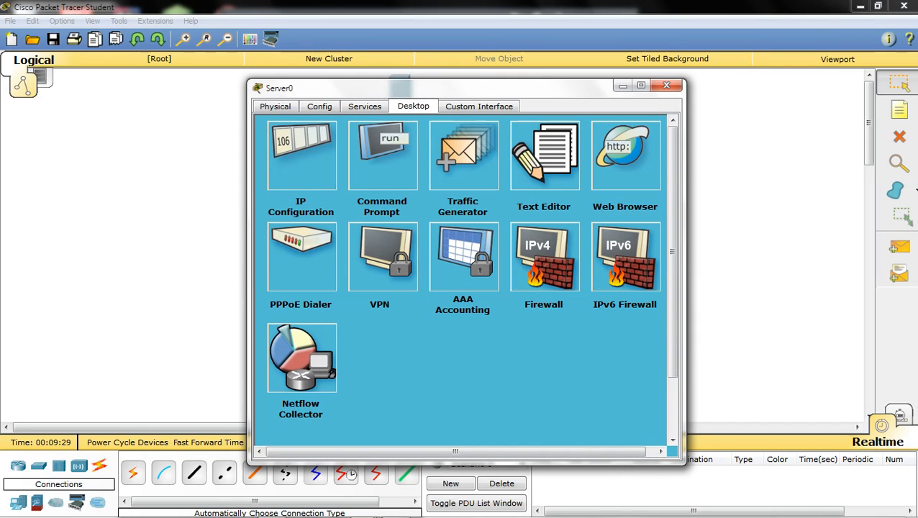
- Show Server0's DHCP service page and switch the service Off and back On
{"action": "left_click", "coordinate": [364, 106]}
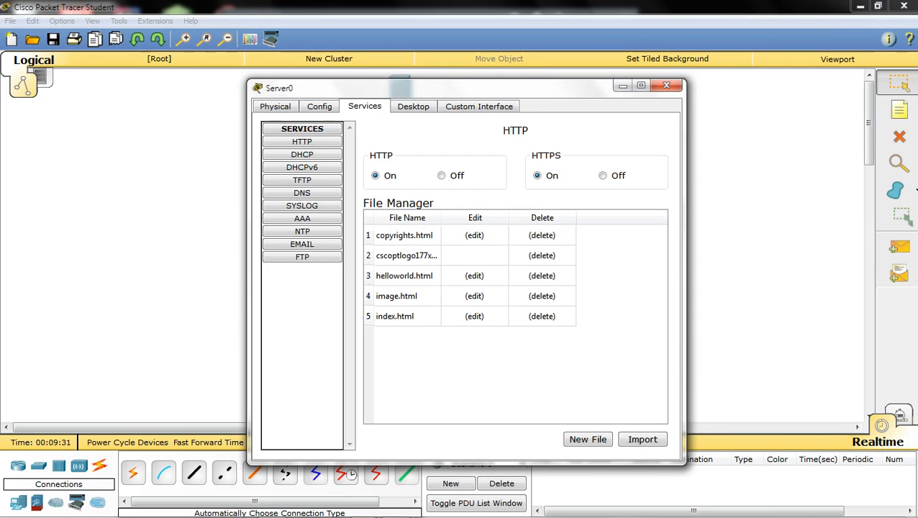
{"action": "left_click", "coordinate": [301, 154]}
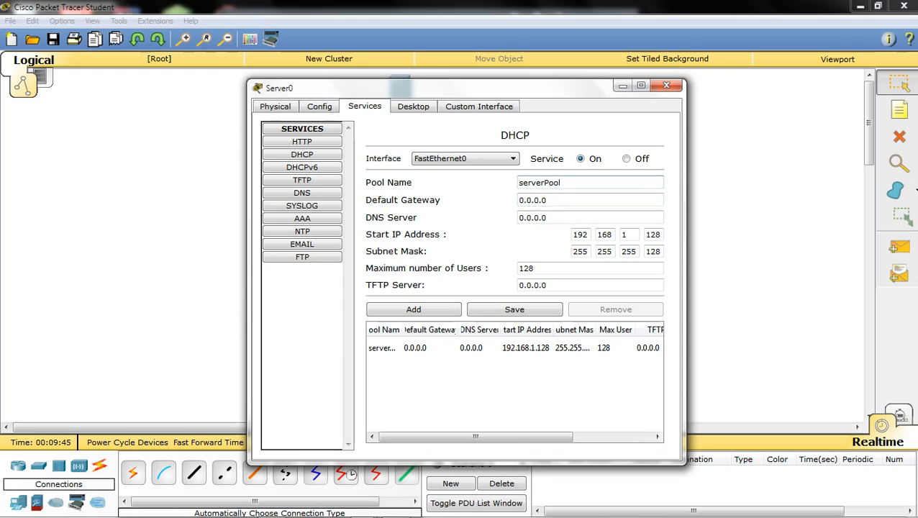
{"action": "left_click", "coordinate": [626, 159]}
{"action": "left_click", "coordinate": [580, 159]}
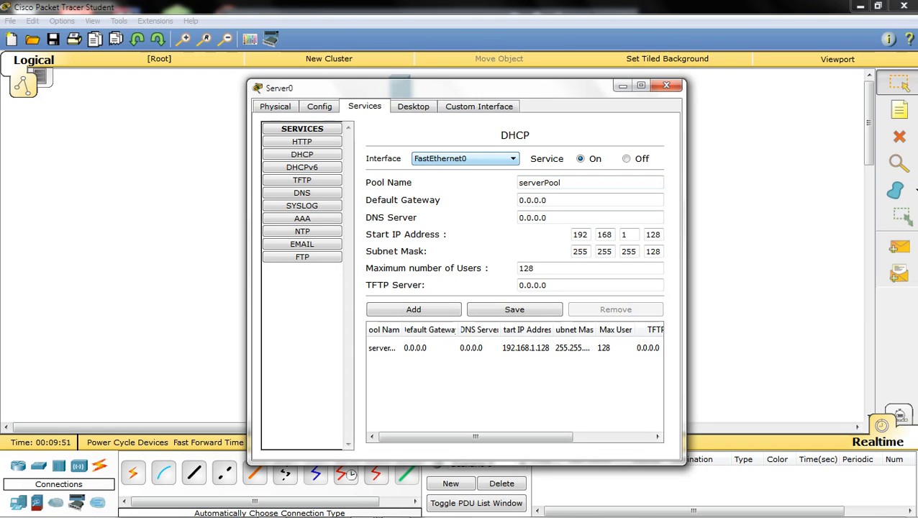
{"action": "left_click_drag", "start_coordinate": [431, 87], "coordinate": [695, 74]}
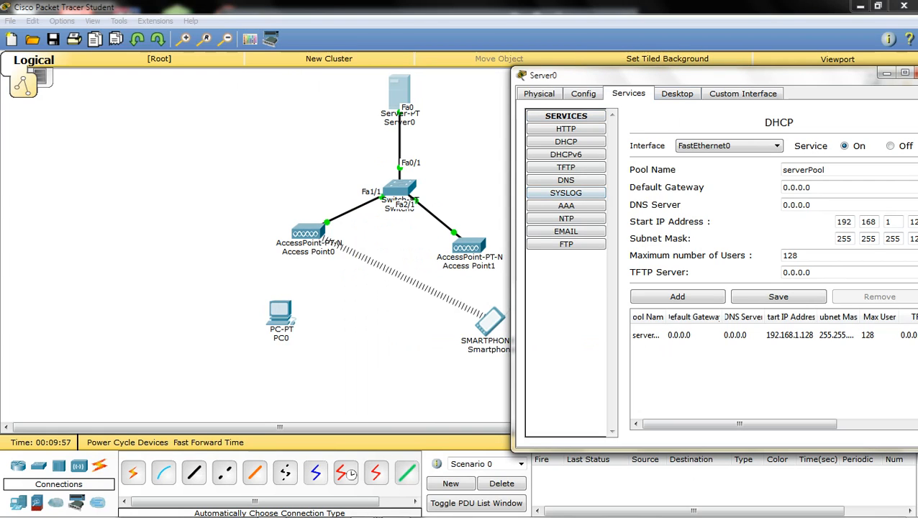
{"action": "left_click_drag", "start_coordinate": [696, 74], "coordinate": [410, 68]}
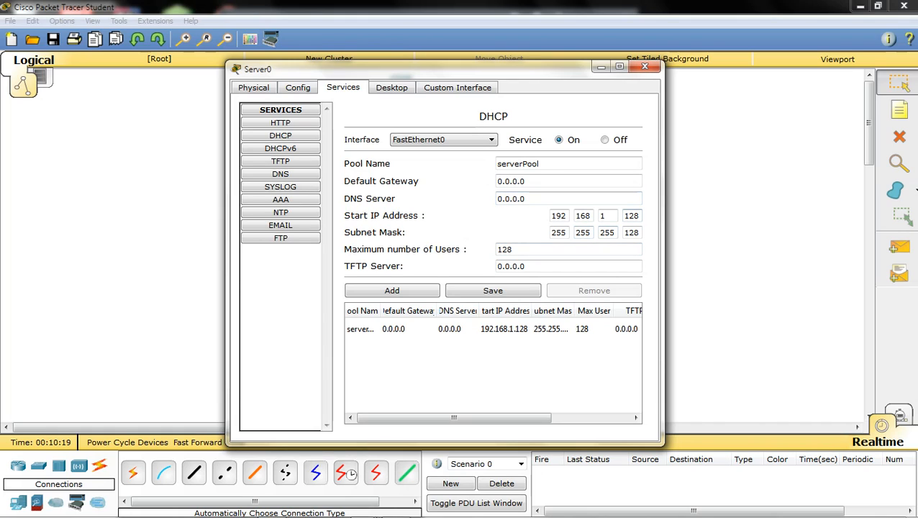
- Set the DHCP pool start IP to 192.168.1.151 and maximum users to 50, save, and close
{"action": "key", "text": "BackSpace"}
{"action": "key", "text": "BackSpace"}
{"action": "key", "text": "BackSpace"}
{"action": "type", "text": "151"}
{"action": "key", "text": "BackSpace"}
{"action": "key", "text": "BackSpace"}
{"action": "key", "text": "BackSpace"}
{"action": "type", "text": "50"}
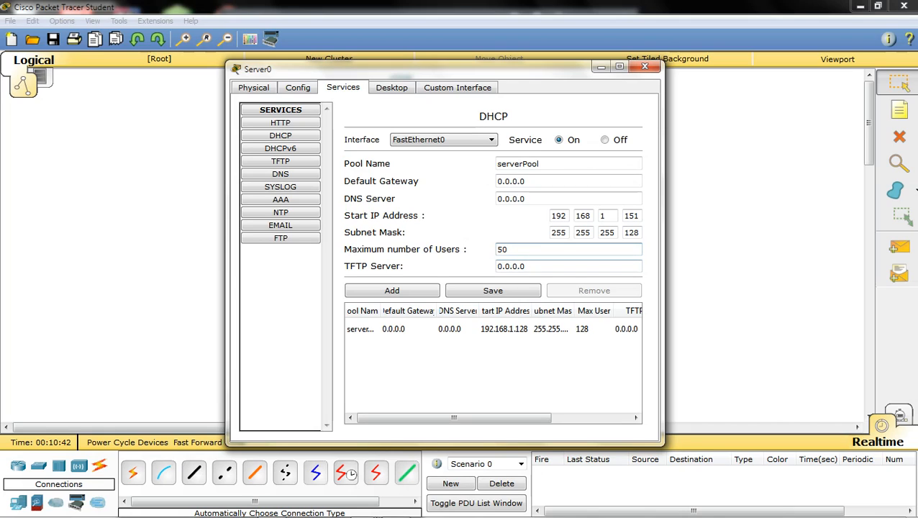
{"action": "left_click", "coordinate": [493, 291]}
{"action": "left_click", "coordinate": [492, 291]}
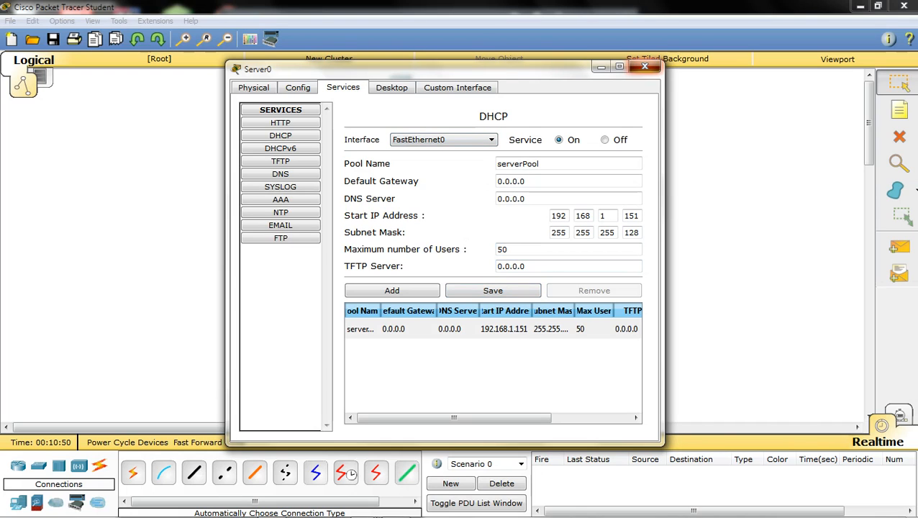
{"action": "left_click", "coordinate": [644, 66]}
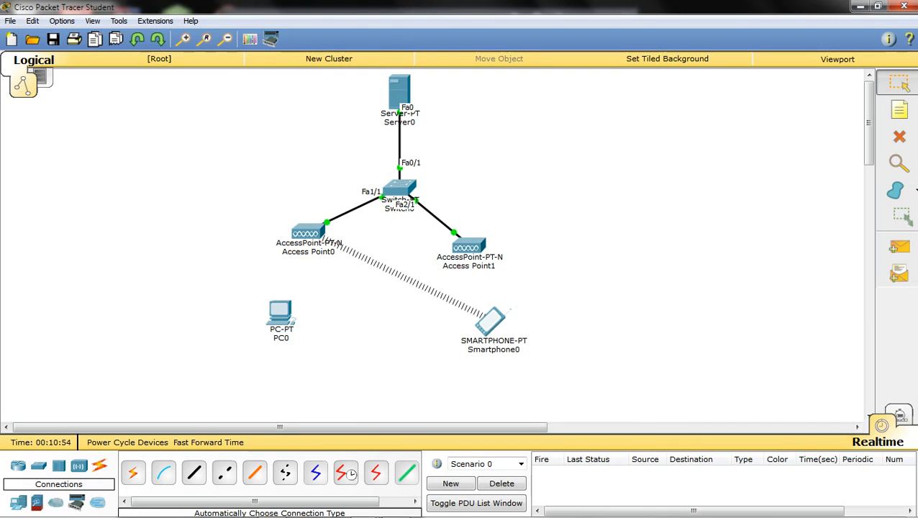
- Nudge Access Point1 and Smartphone0, then open Access Point0's Config Port 1 settings
{"action": "left_click_drag", "start_coordinate": [469, 246], "coordinate": [481, 228]}
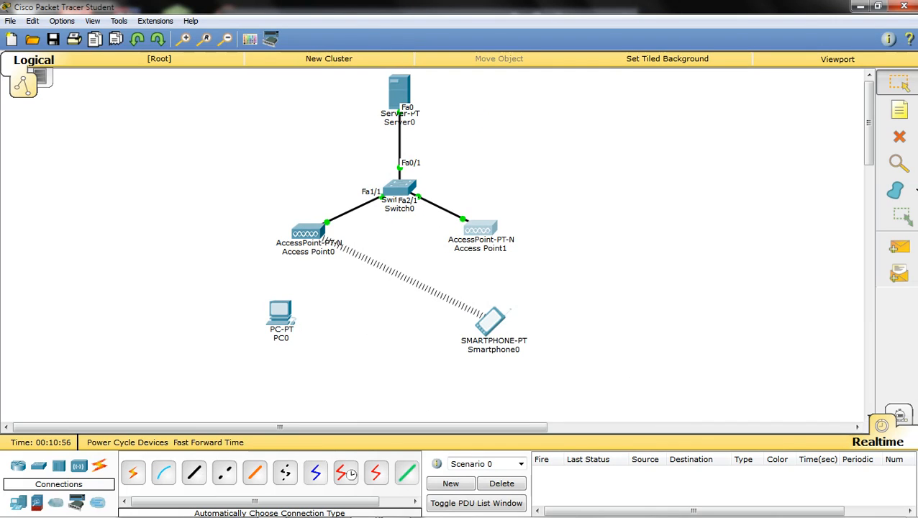
{"action": "left_click_drag", "start_coordinate": [510, 310], "coordinate": [512, 301]}
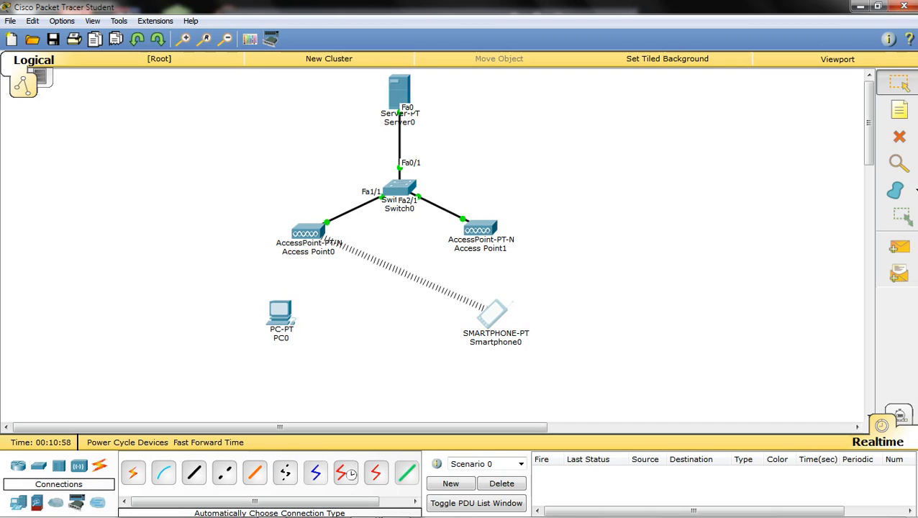
{"action": "double_click", "coordinate": [307, 231]}
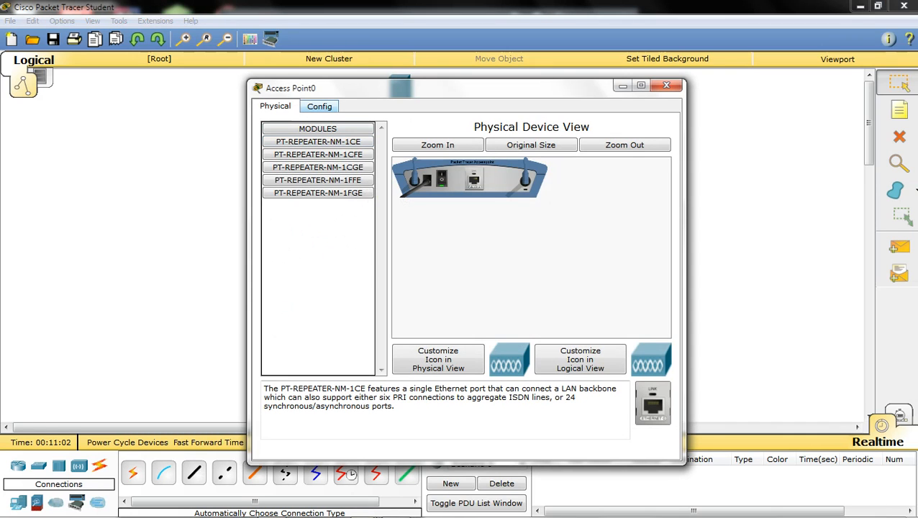
{"action": "left_click", "coordinate": [319, 107]}
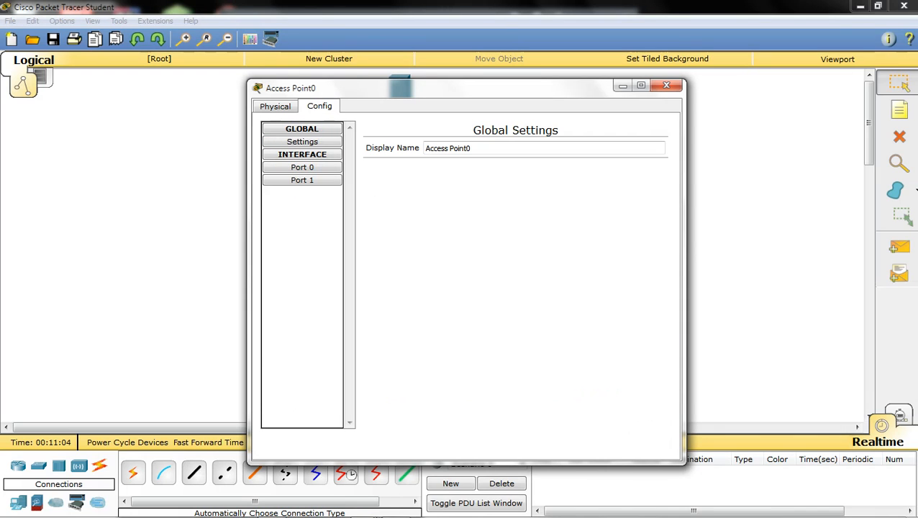
{"action": "left_click", "coordinate": [275, 106]}
{"action": "left_click", "coordinate": [319, 106]}
{"action": "left_click", "coordinate": [302, 181]}
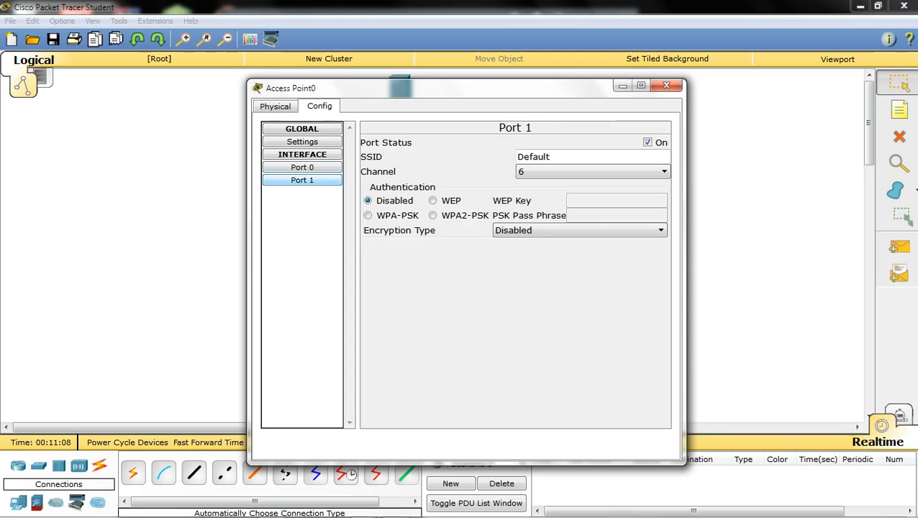
- Set Access Point0's SSID to AP1 with WPA2-PSK and enter the pass phrase
{"action": "left_click", "coordinate": [581, 157]}
{"action": "key", "text": "BackSpace"}
{"action": "key", "text": "BackSpace"}
{"action": "key", "text": "BackSpace"}
{"action": "key", "text": "BackSpace"}
{"action": "key", "text": "BackSpace"}
{"action": "key", "text": "BackSpace"}
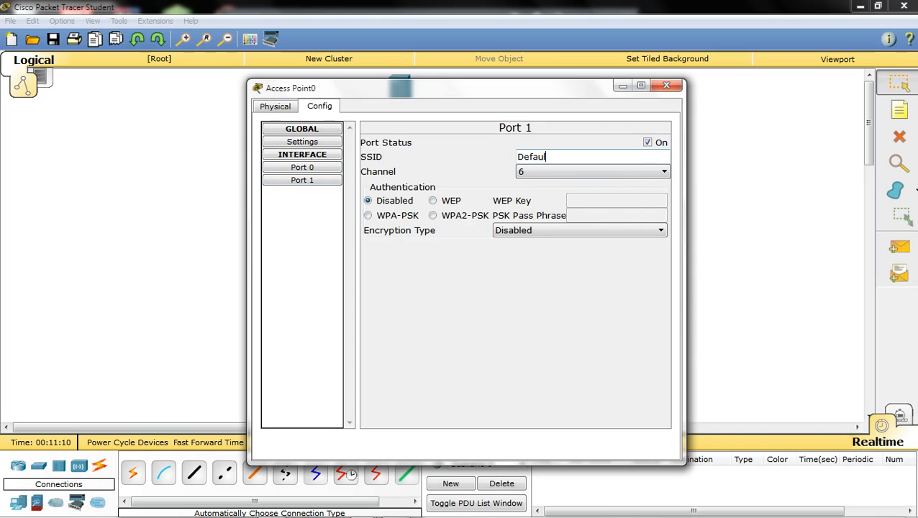
{"action": "key", "text": "BackSpace"}
{"action": "type", "text": "AP1"}
{"action": "left_click", "coordinate": [432, 215]}
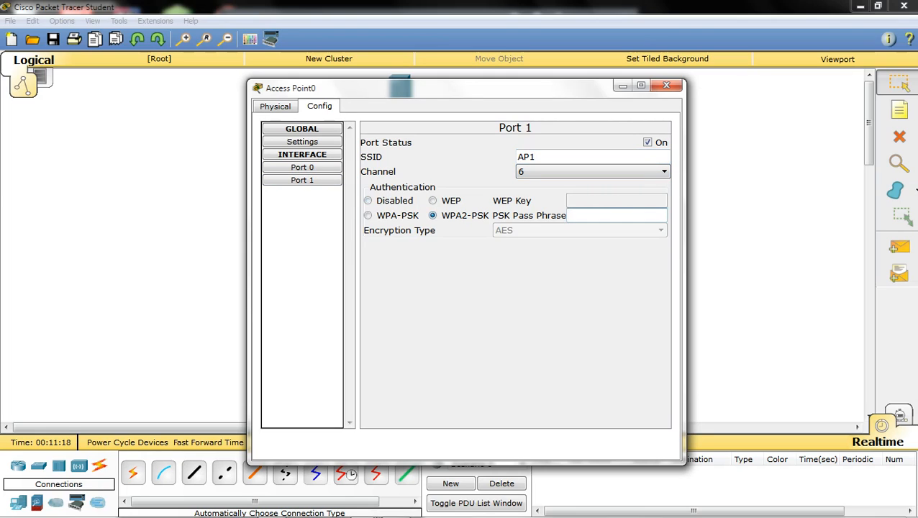
{"action": "type", "text": "12345678"}
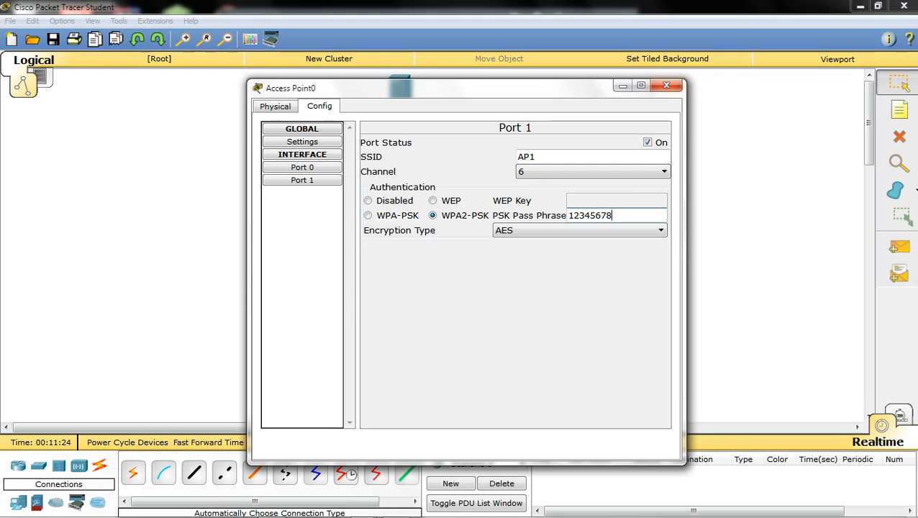
{"action": "left_click", "coordinate": [666, 86]}
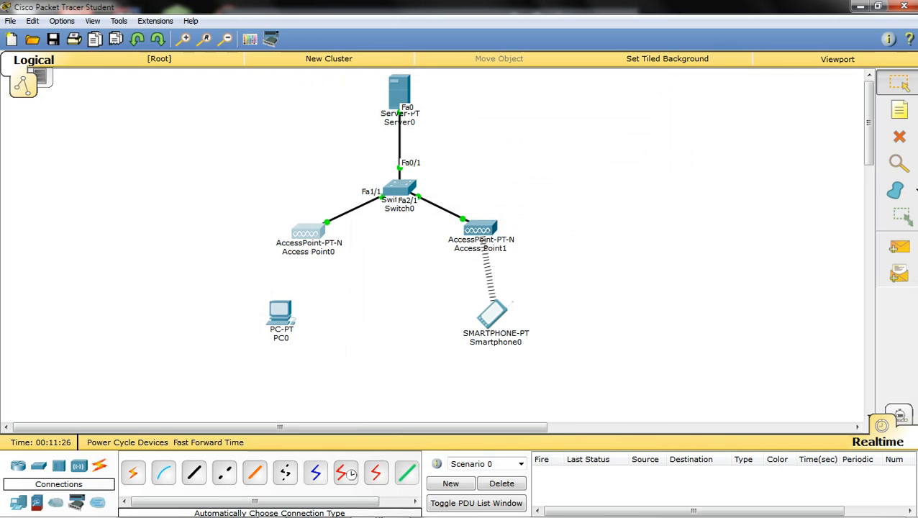
- Replace Access Point1's Port 1 SSID with AP2, confirm it, and close the window
{"action": "left_click", "coordinate": [480, 229]}
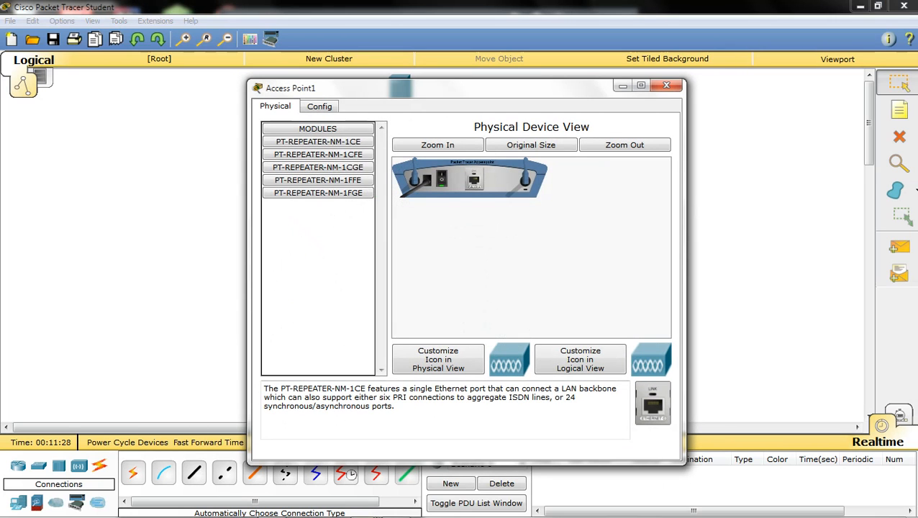
{"action": "left_click", "coordinate": [319, 106]}
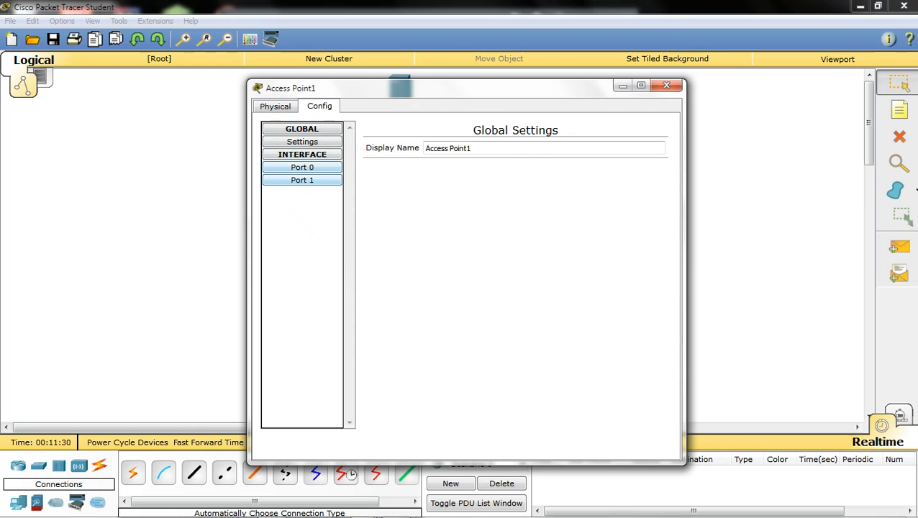
{"action": "left_click", "coordinate": [303, 179]}
{"action": "left_click", "coordinate": [548, 156]}
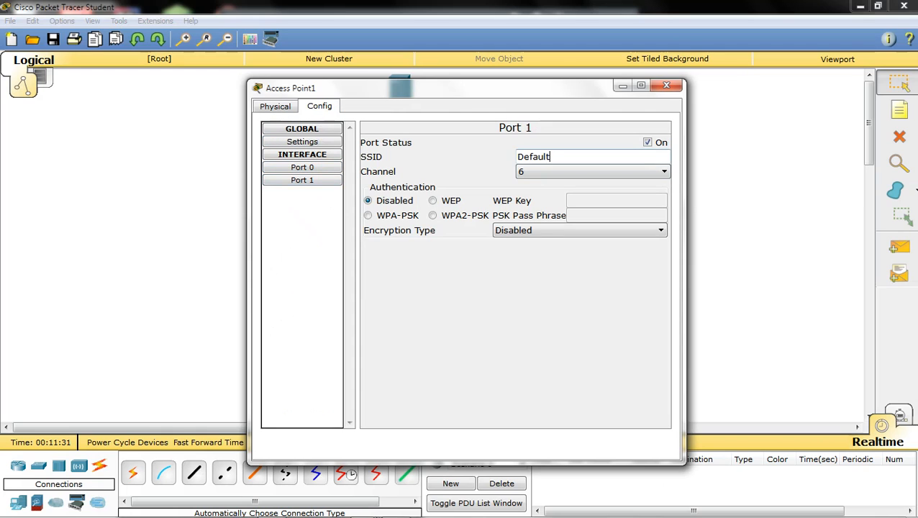
{"action": "key", "text": "BackSpace"}
{"action": "key", "text": "BackSpace"}
{"action": "key", "text": "BackSpace"}
{"action": "key", "text": "BackSpace"}
{"action": "key", "text": "BackSpace"}
{"action": "key", "text": "BackSpace"}
{"action": "key", "text": "BackSpace"}
{"action": "type", "text": "AP2"}
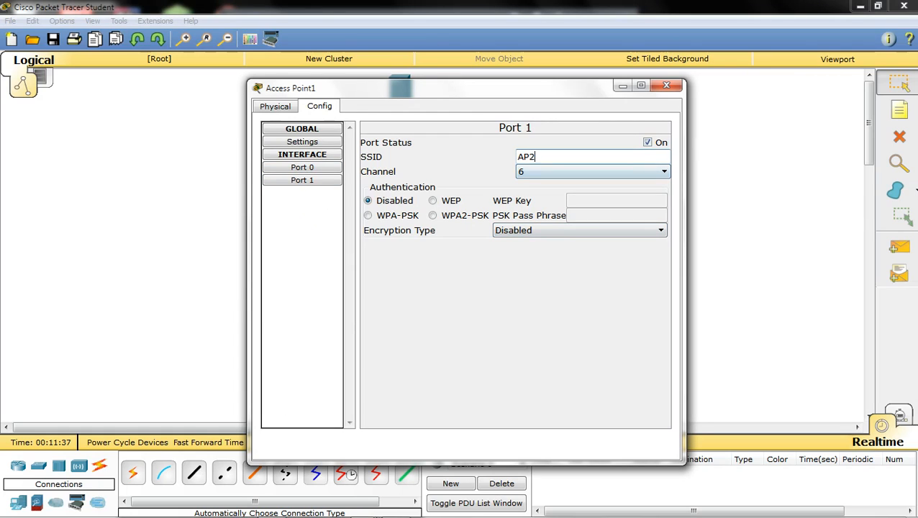
{"action": "key", "text": "Return"}
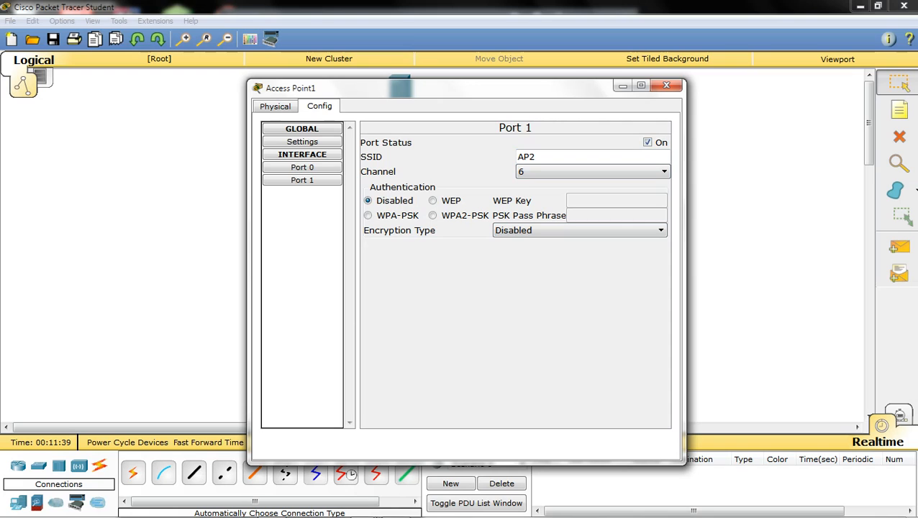
{"action": "left_click", "coordinate": [666, 85]}
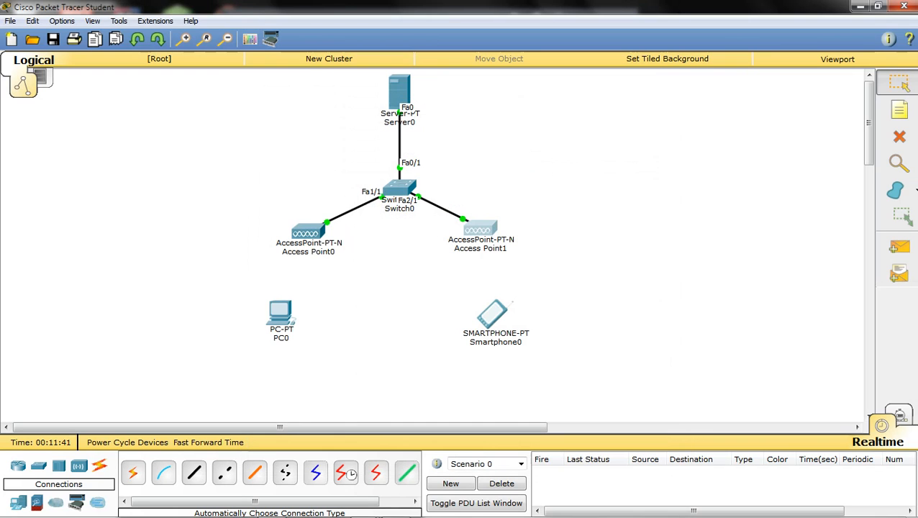
- Shift Smartphone0 up and PC0 up-right, and inspect PC0's settings
{"action": "left_click_drag", "start_coordinate": [492, 315], "coordinate": [481, 286]}
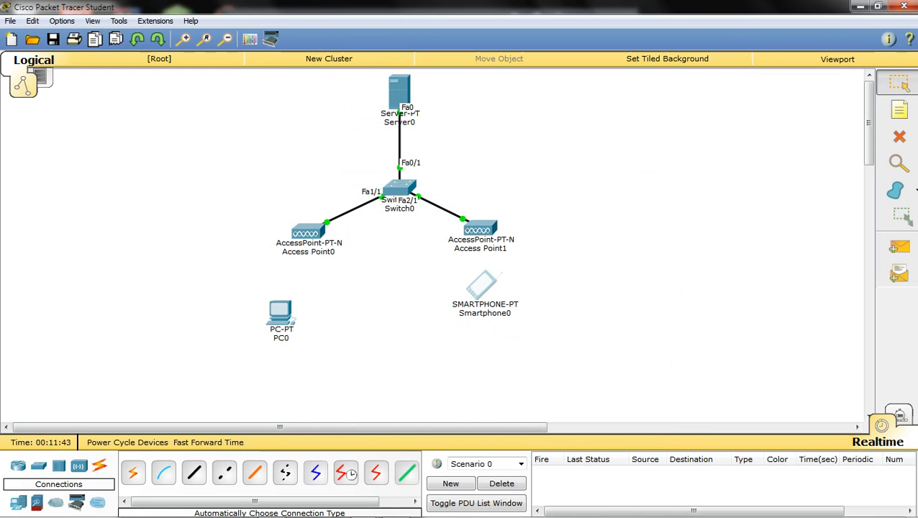
{"action": "left_click_drag", "start_coordinate": [280, 311], "coordinate": [303, 291]}
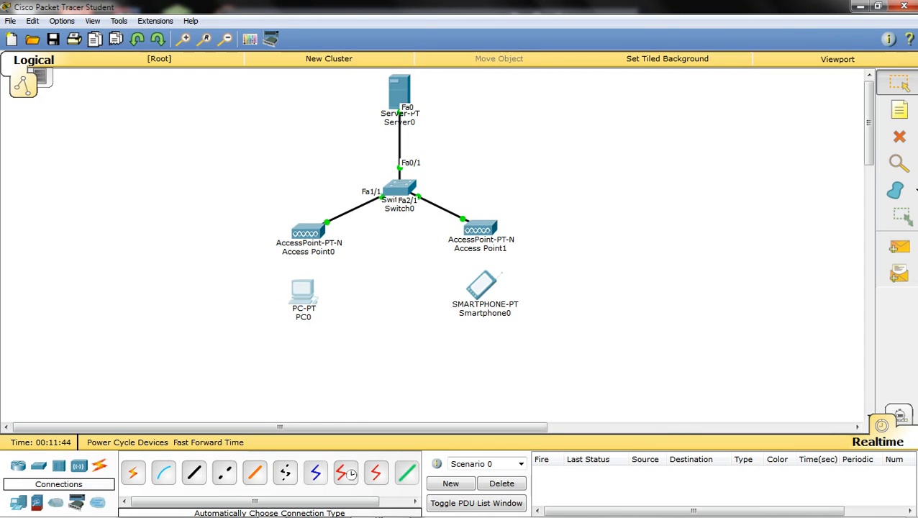
{"action": "left_click", "coordinate": [302, 291]}
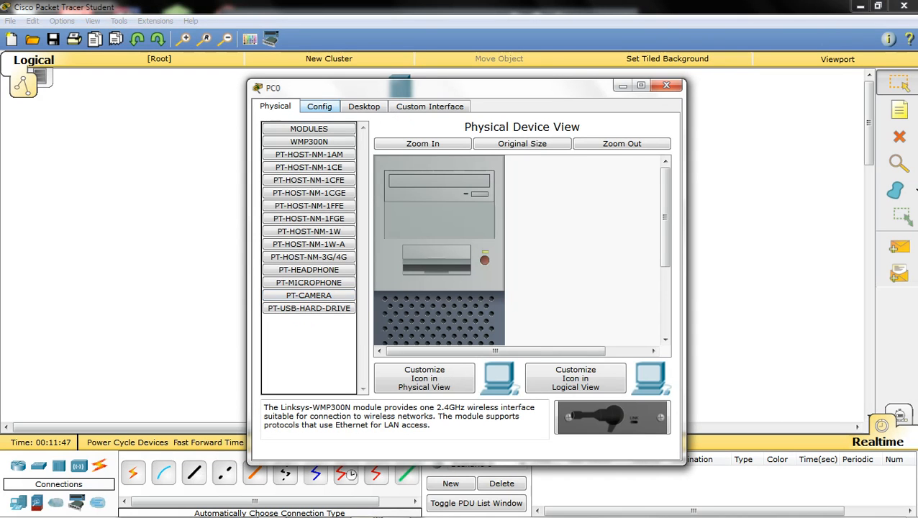
{"action": "left_click", "coordinate": [666, 86]}
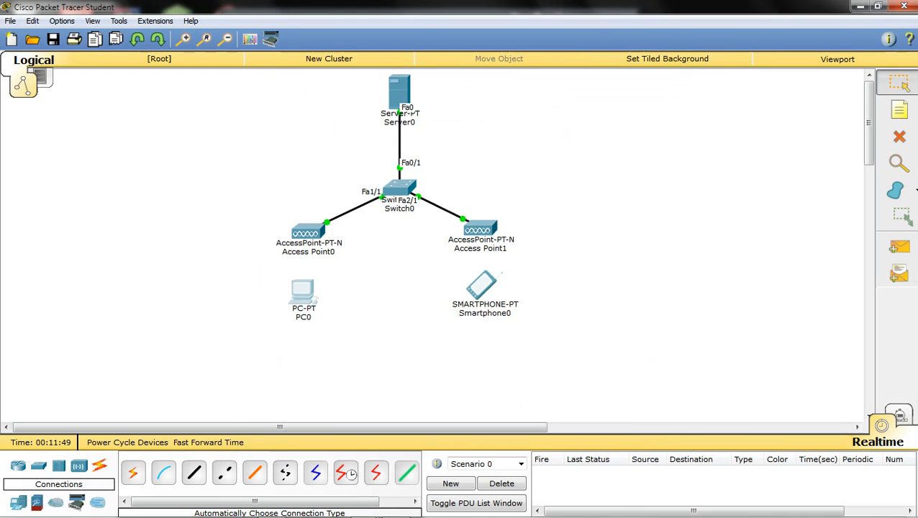
{"action": "left_click", "coordinate": [303, 291]}
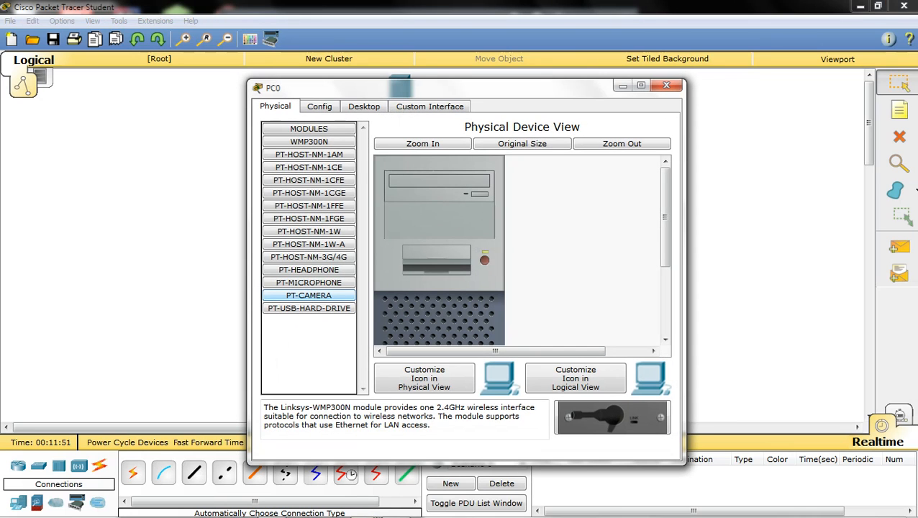
{"action": "left_click", "coordinate": [666, 86]}
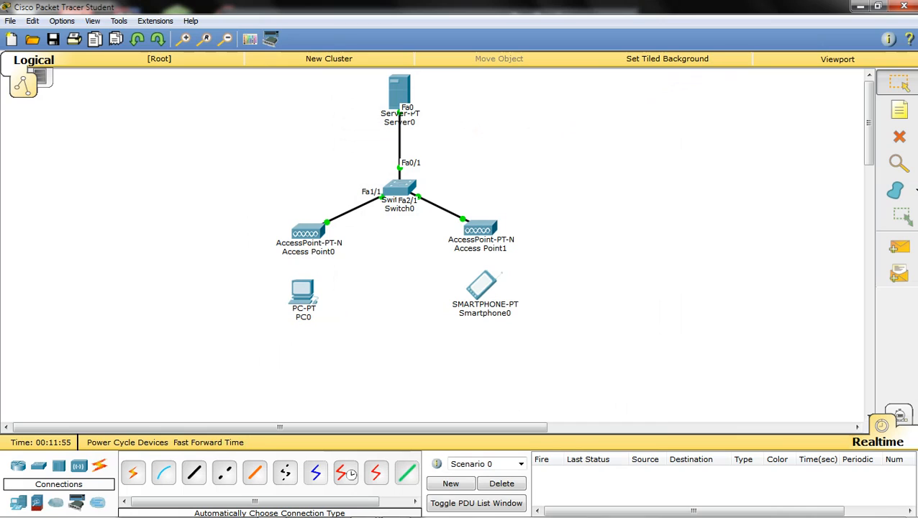
- Delete PC0 with the Delete tool and show the End Devices palette
{"action": "left_click", "coordinate": [899, 136]}
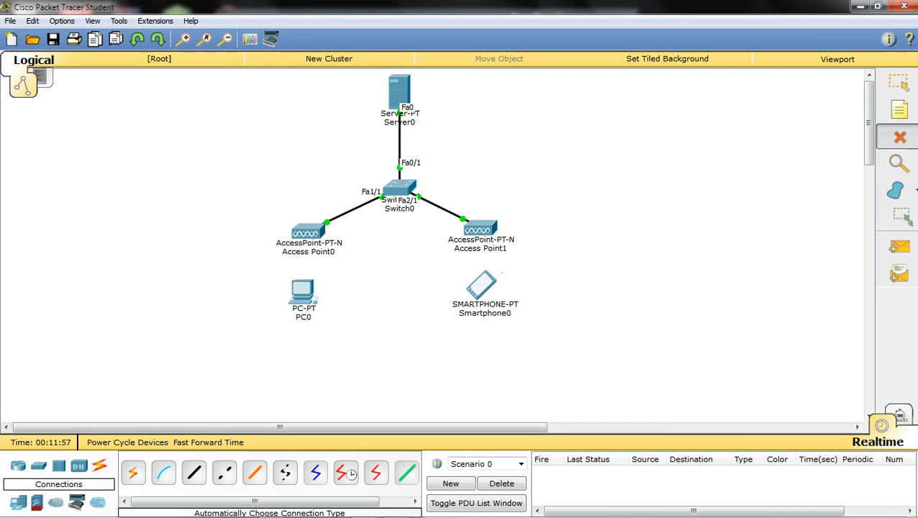
{"action": "left_click", "coordinate": [302, 292]}
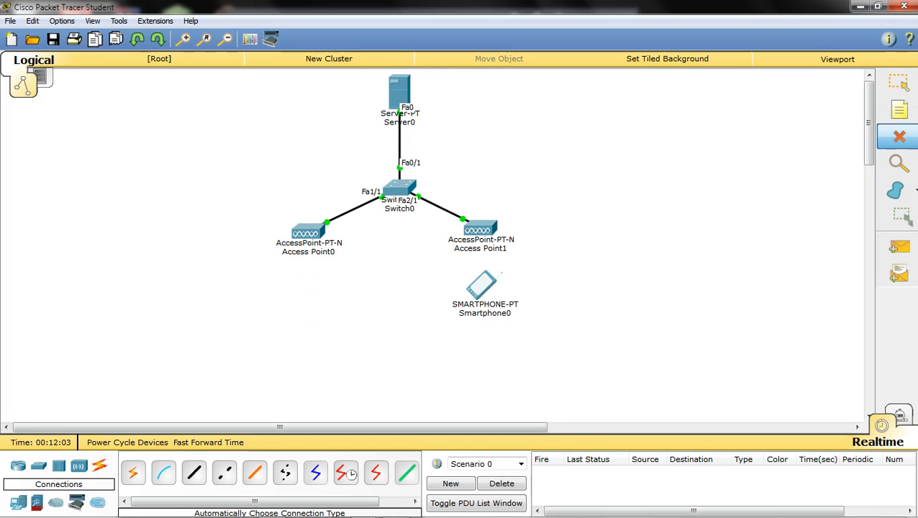
{"action": "key", "text": "Escape"}
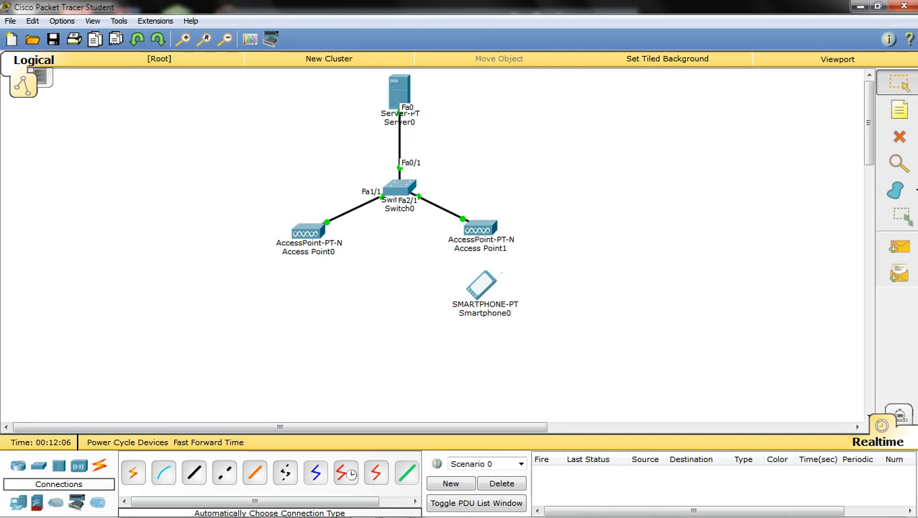
{"action": "left_click", "coordinate": [18, 503]}
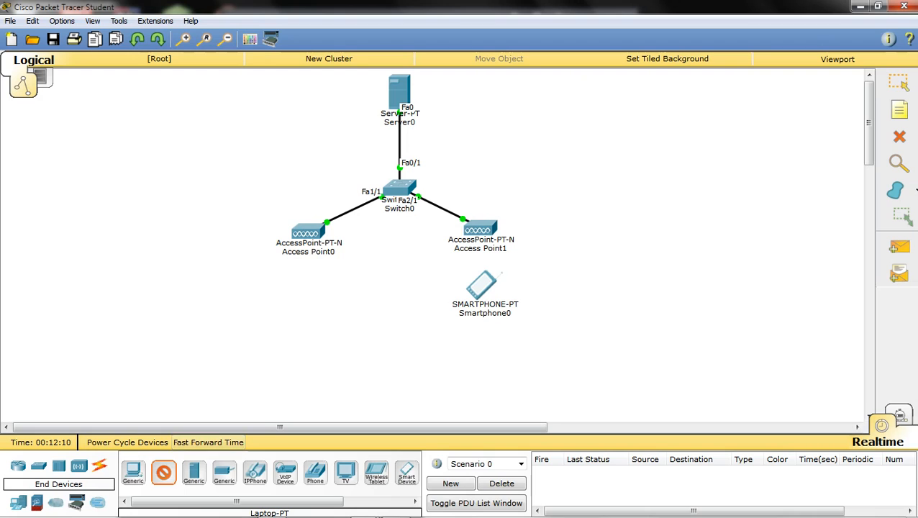
- Place a new laptop, Laptop0, on the workspace just beneath Access Point0
{"action": "left_click", "coordinate": [278, 309]}
{"action": "left_click_drag", "start_coordinate": [277, 309], "coordinate": [301, 296]}
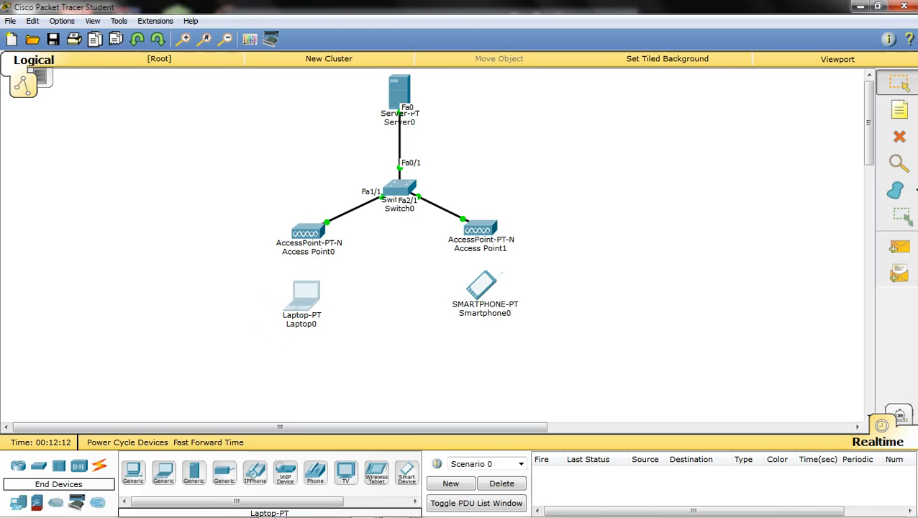
{"action": "left_click", "coordinate": [302, 295]}
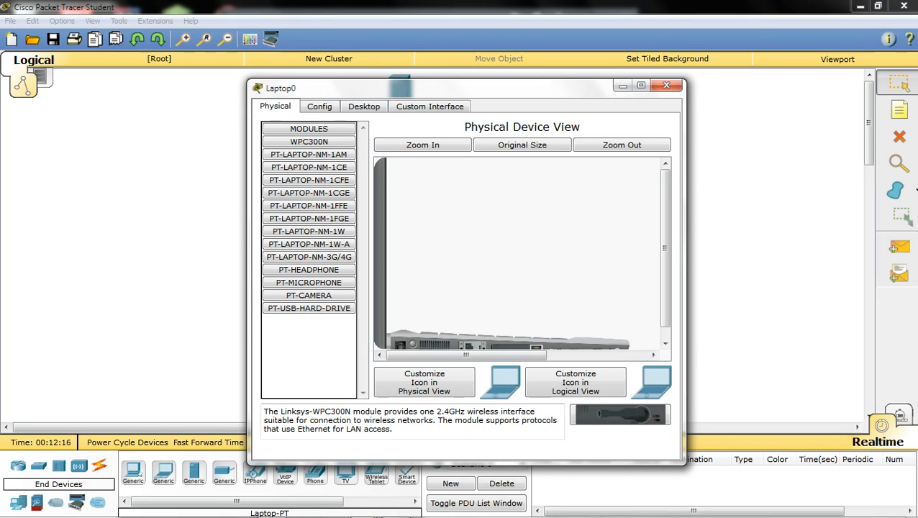
{"action": "left_click_drag", "start_coordinate": [665, 249], "coordinate": [664, 259]}
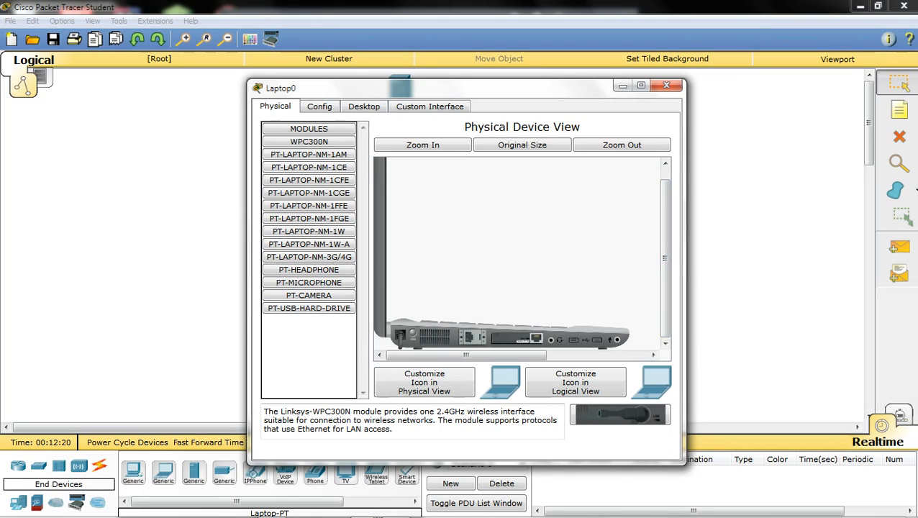
- Power off Laptop0, remove its original network module and install the WPC300N wireless card
{"action": "left_click_drag", "start_coordinate": [516, 338], "coordinate": [309, 352]}
{"action": "left_click_drag", "start_coordinate": [515, 338], "coordinate": [497, 338]}
{"action": "left_click", "coordinate": [412, 333]}
{"action": "left_click_drag", "start_coordinate": [516, 338], "coordinate": [309, 352]}
{"action": "left_click_drag", "start_coordinate": [516, 338], "coordinate": [309, 352]}
{"action": "left_click_drag", "start_coordinate": [516, 338], "coordinate": [309, 339]}
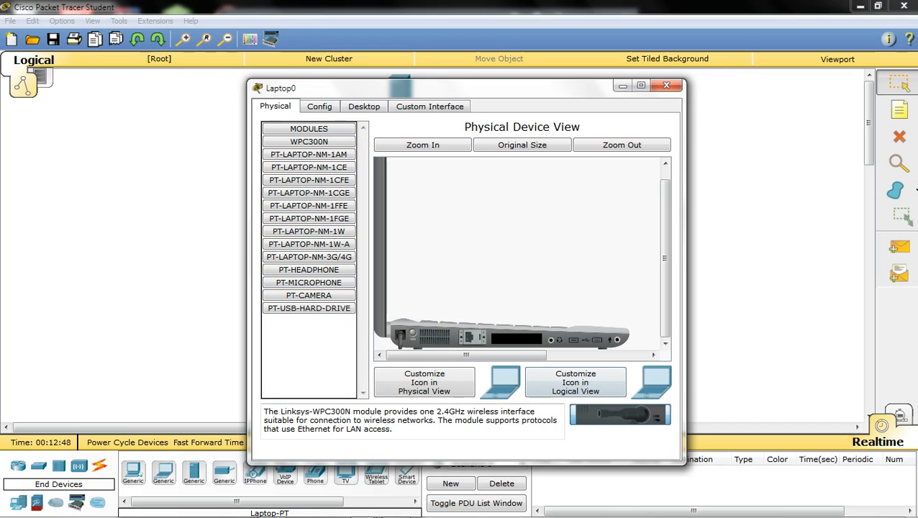
{"action": "left_click_drag", "start_coordinate": [620, 414], "coordinate": [517, 338]}
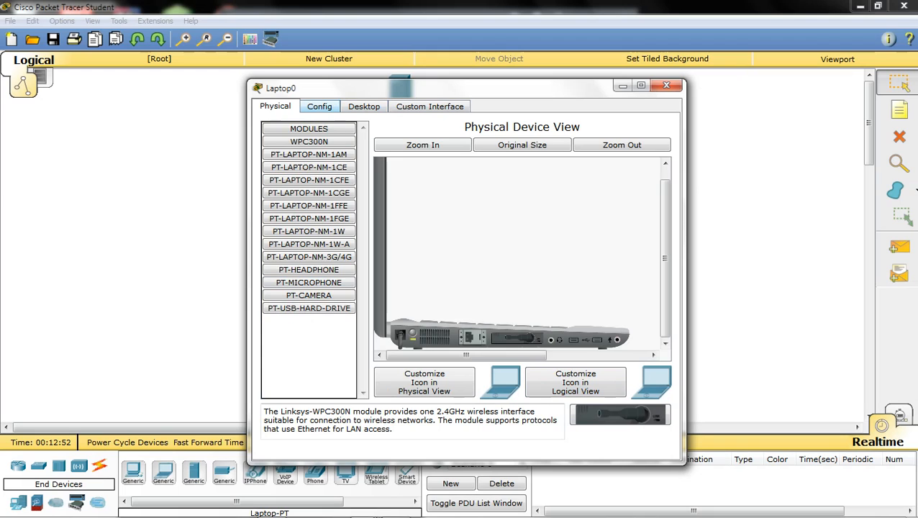
- Set Laptop0's Wireless0 to SSID AP1 using WPA2-PSK with the shared passphrase and AES
{"action": "left_click", "coordinate": [319, 106]}
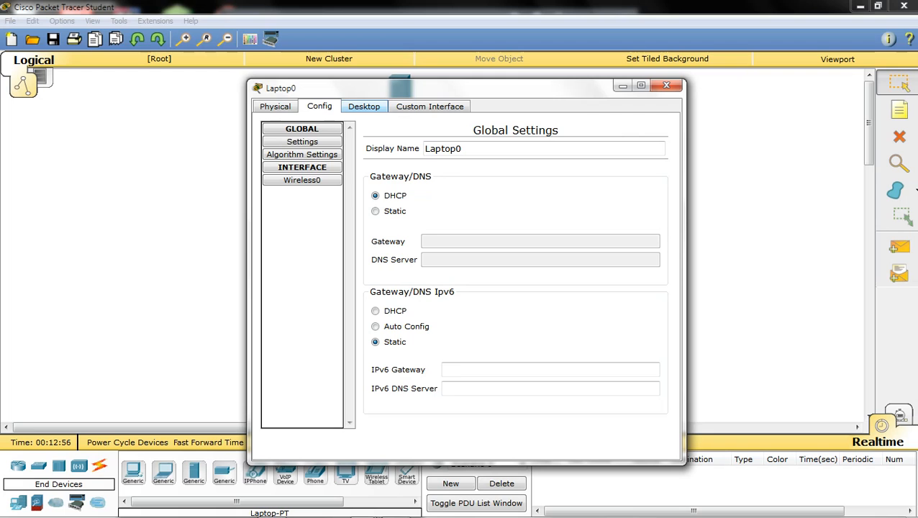
{"action": "left_click", "coordinate": [666, 84]}
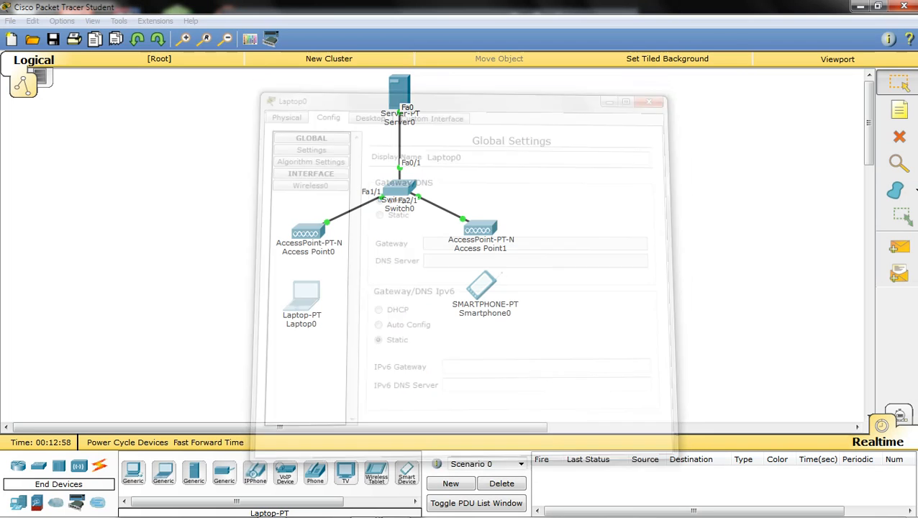
{"action": "left_click", "coordinate": [302, 297]}
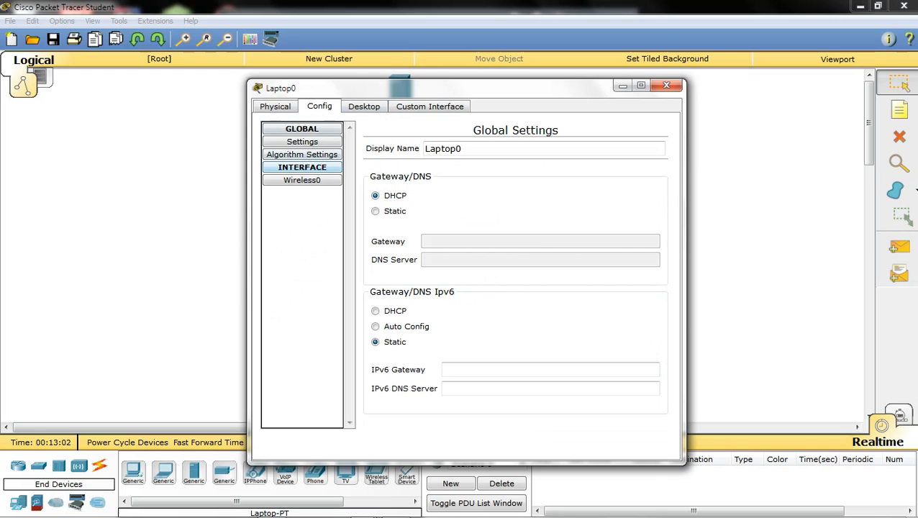
{"action": "left_click", "coordinate": [302, 179]}
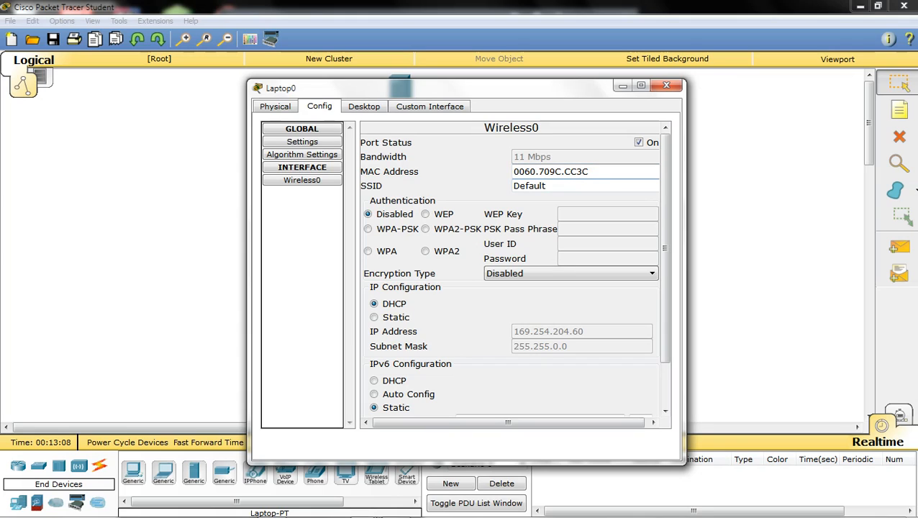
{"action": "key", "text": "BackSpace"}
{"action": "key", "text": "BackSpace"}
{"action": "key", "text": "BackSpace"}
{"action": "key", "text": "BackSpace"}
{"action": "key", "text": "BackSpace"}
{"action": "key", "text": "BackSpace"}
{"action": "key", "text": "BackSpace"}
{"action": "type", "text": "AP1"}
{"action": "key", "text": "Return"}
{"action": "left_click", "coordinate": [425, 228]}
{"action": "type", "text": "1"}
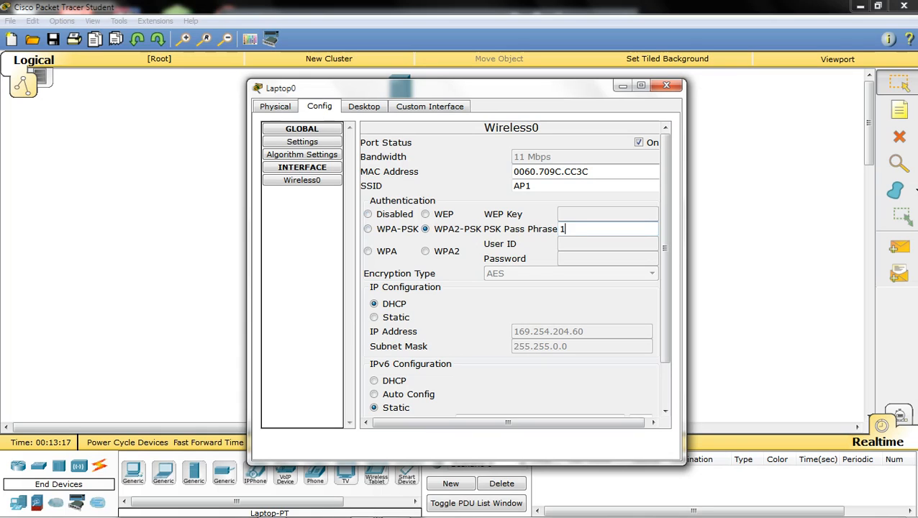
{"action": "type", "text": "2345678"}
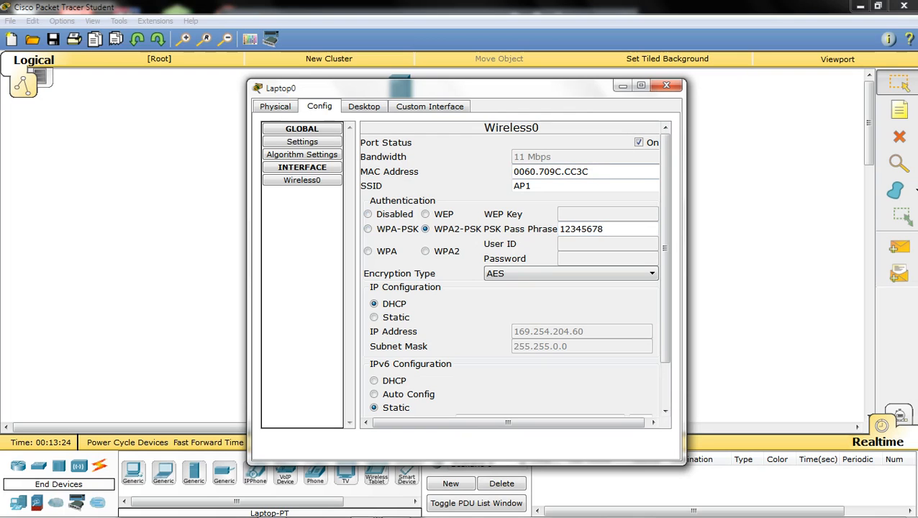
{"action": "left_click", "coordinate": [364, 106]}
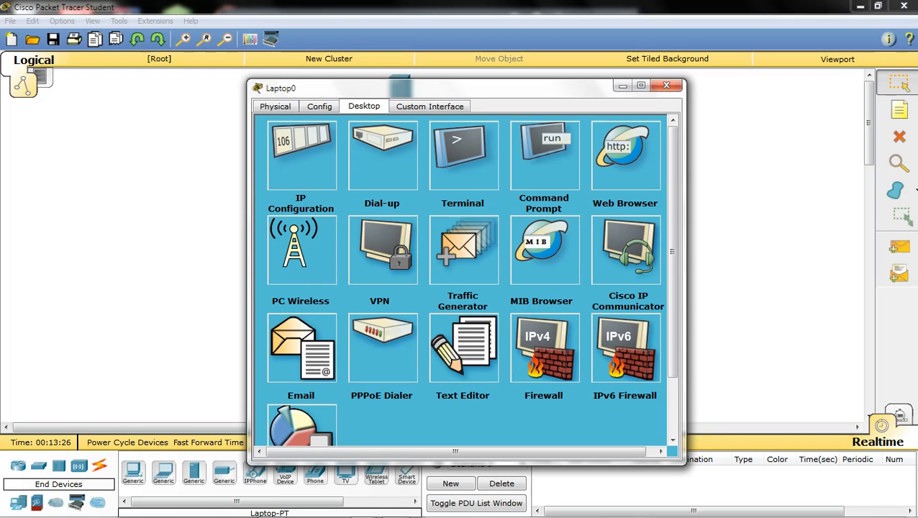
- Confirm Laptop0 got DHCP address 192.168.1.151/255.255.255.128, then close its window
{"action": "left_click", "coordinate": [301, 155]}
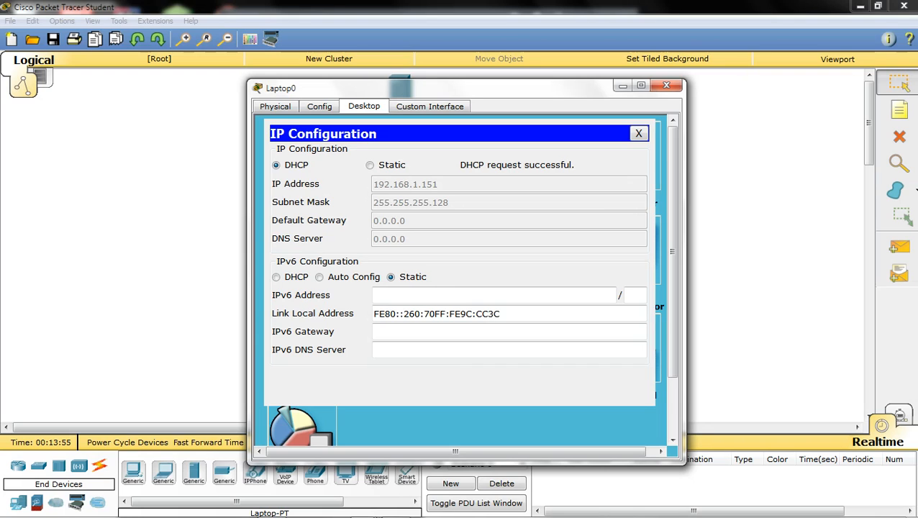
{"action": "left_click", "coordinate": [667, 86]}
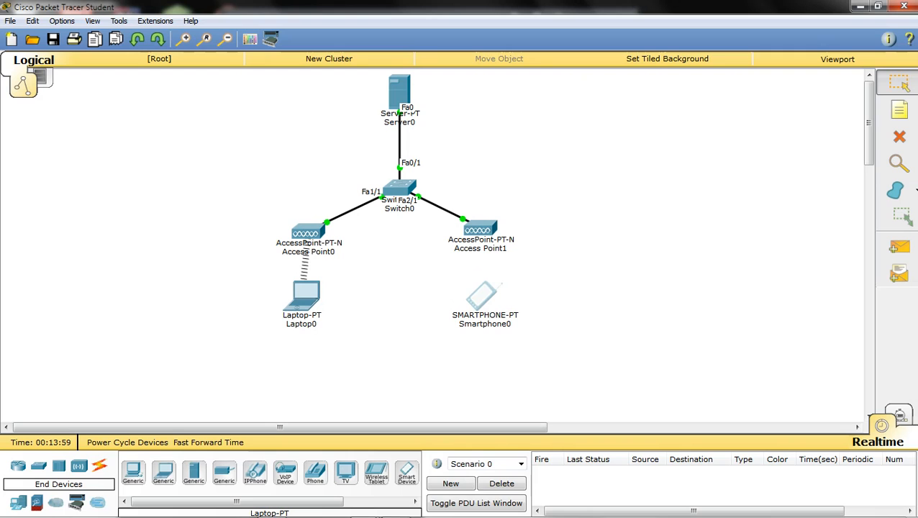
- Change Smartphone0's Wireless0 SSID from Default to AP2
{"action": "left_click", "coordinate": [481, 297]}
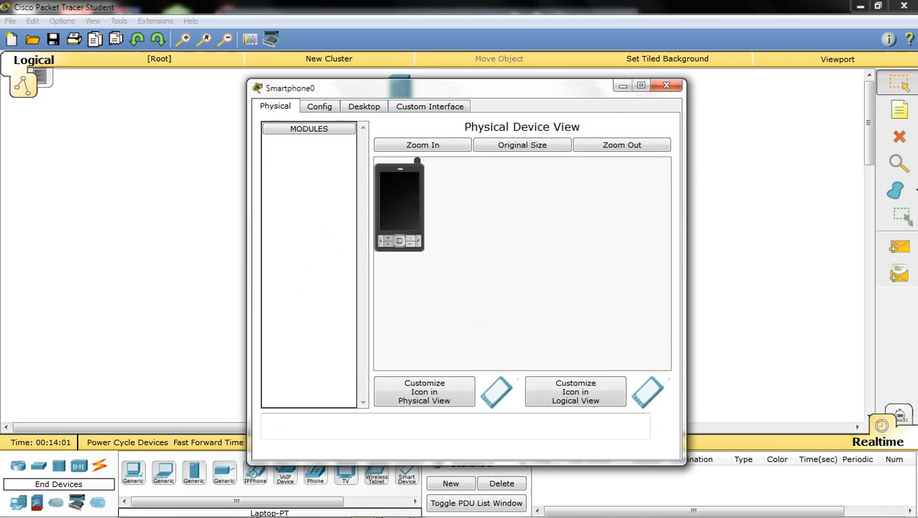
{"action": "left_click", "coordinate": [319, 106]}
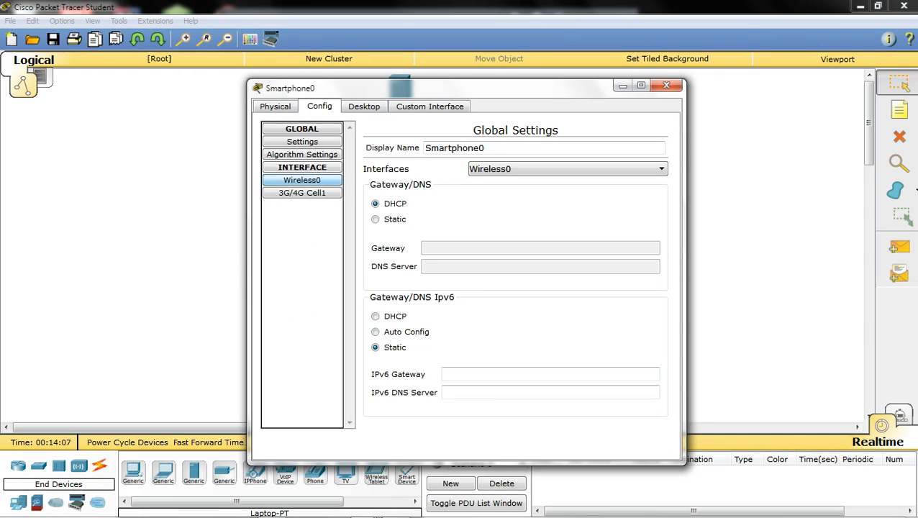
{"action": "left_click", "coordinate": [301, 180]}
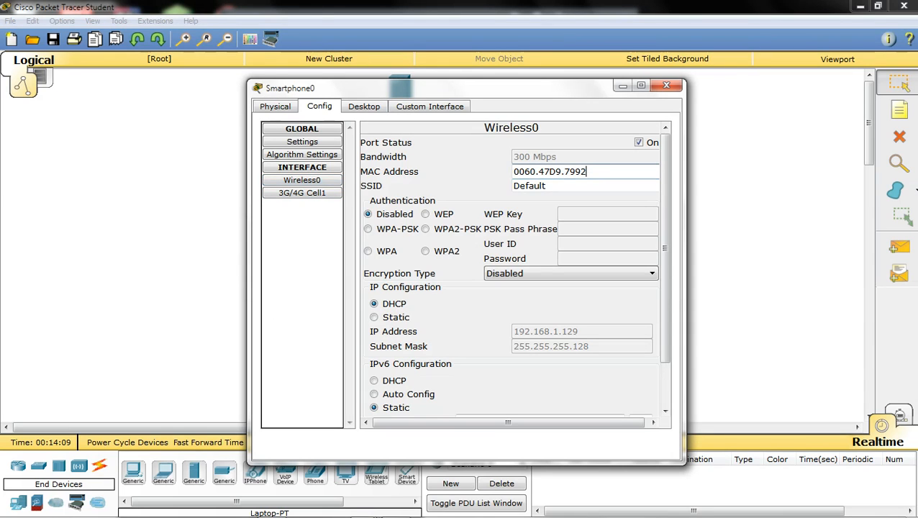
{"action": "left_click", "coordinate": [554, 186]}
{"action": "key", "text": "BackSpace"}
{"action": "key", "text": "BackSpace"}
{"action": "key", "text": "BackSpace"}
{"action": "key", "text": "BackSpace"}
{"action": "key", "text": "BackSpace"}
{"action": "key", "text": "BackSpace"}
{"action": "key", "text": "BackSpace"}
{"action": "type", "text": "A"}
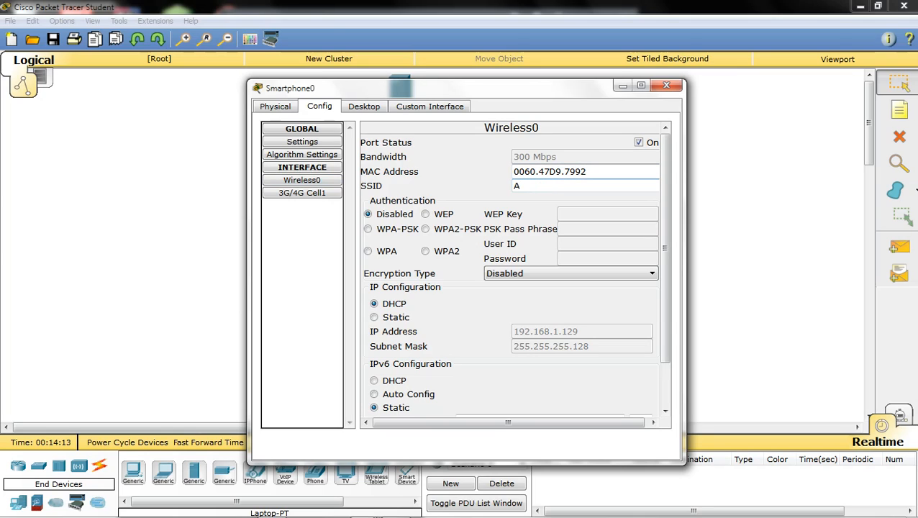
{"action": "type", "text": "P2"}
{"action": "key", "text": "Return"}
{"action": "left_click", "coordinate": [666, 86]}
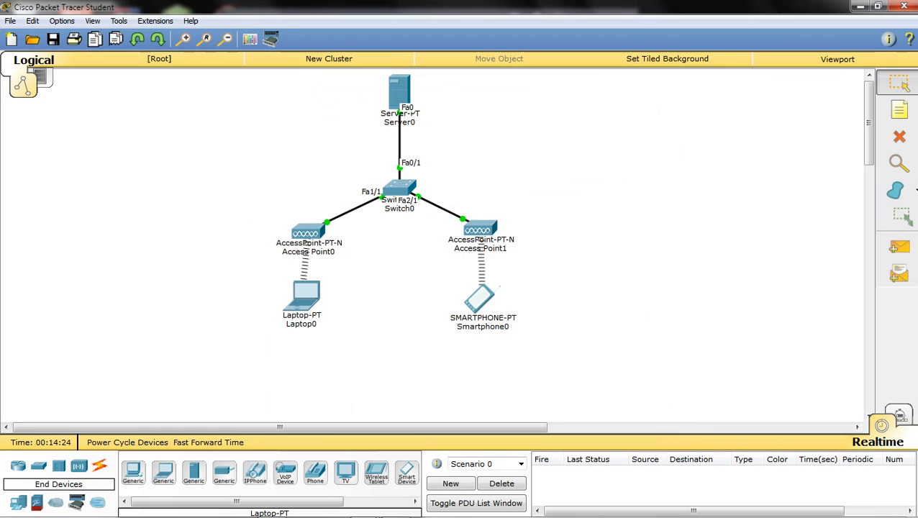
- Toggle Smartphone0's IP configuration Static then DHCP so it obtains 192.168.1.152
{"action": "mouse_move", "coordinate": [305, 308]}
{"action": "left_click", "coordinate": [481, 296]}
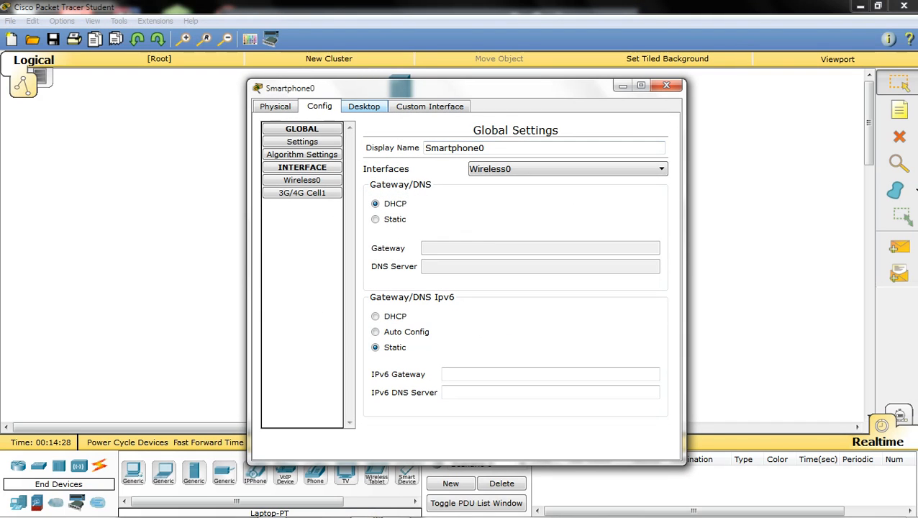
{"action": "left_click", "coordinate": [364, 106]}
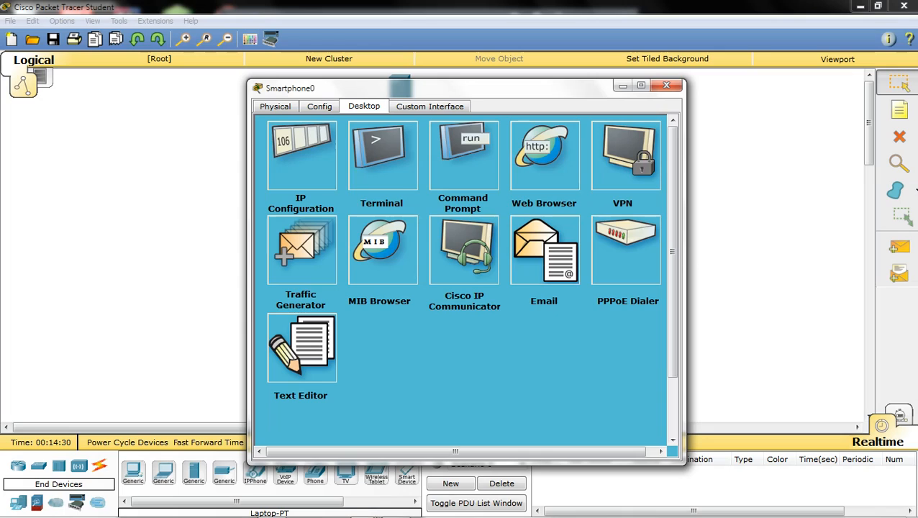
{"action": "left_click", "coordinate": [301, 155]}
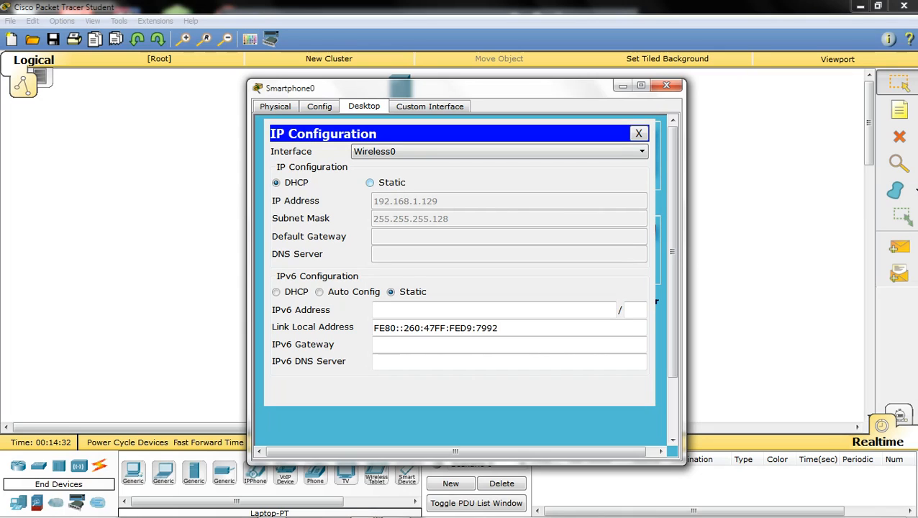
{"action": "left_click", "coordinate": [370, 182]}
{"action": "left_click", "coordinate": [276, 182]}
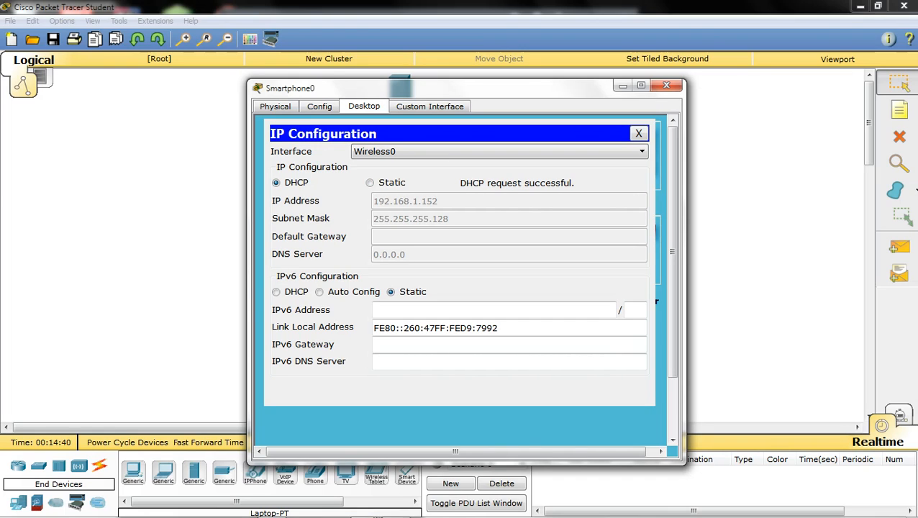
{"action": "left_click", "coordinate": [666, 86]}
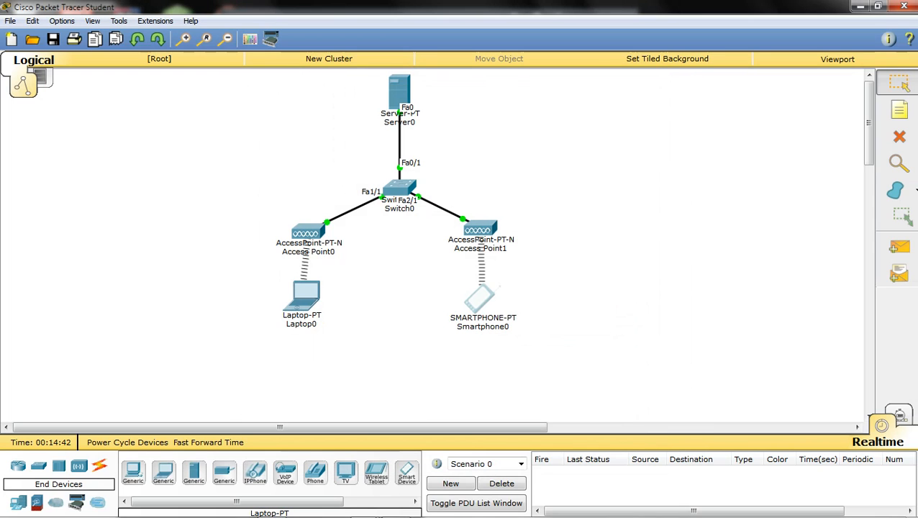
- From Laptop0's command prompt, ping the smartphone at 192.168.1.152
{"action": "left_click", "coordinate": [305, 293]}
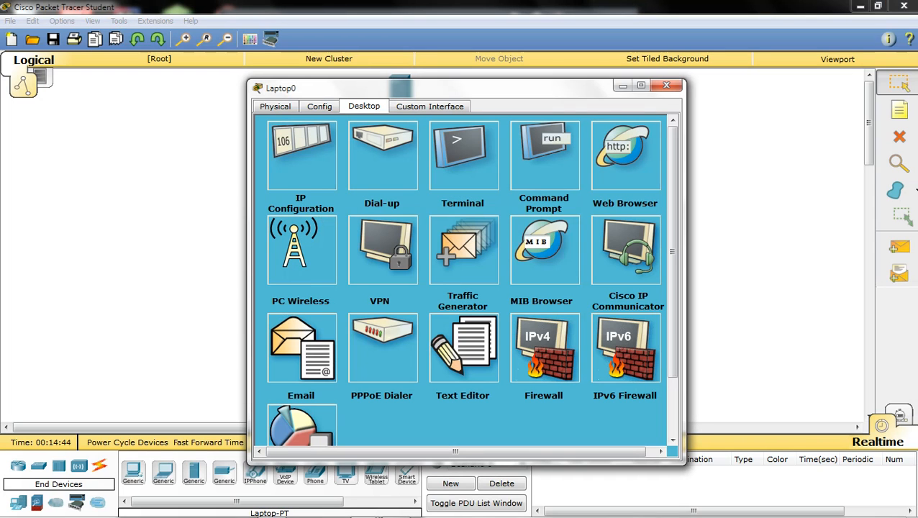
{"action": "left_click", "coordinate": [544, 155]}
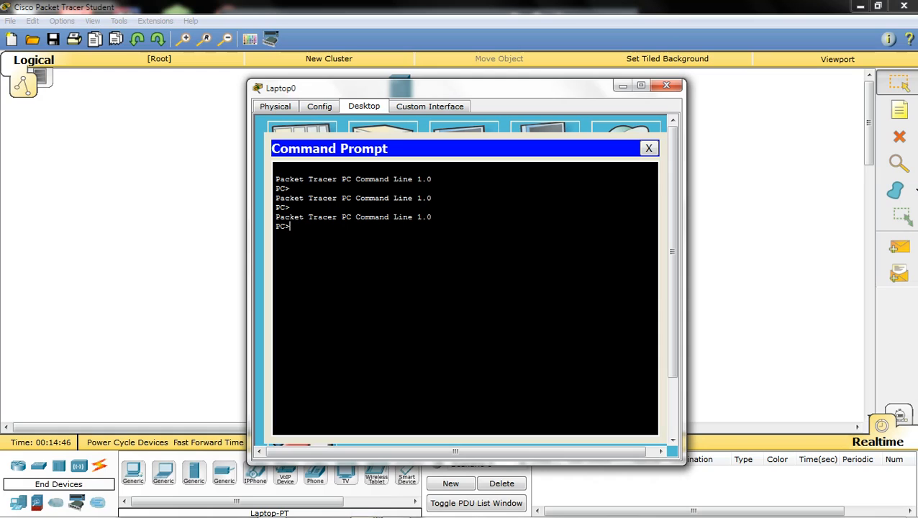
{"action": "type", "text": "ping 192.168.1.152"}
{"action": "key", "text": "Return"}
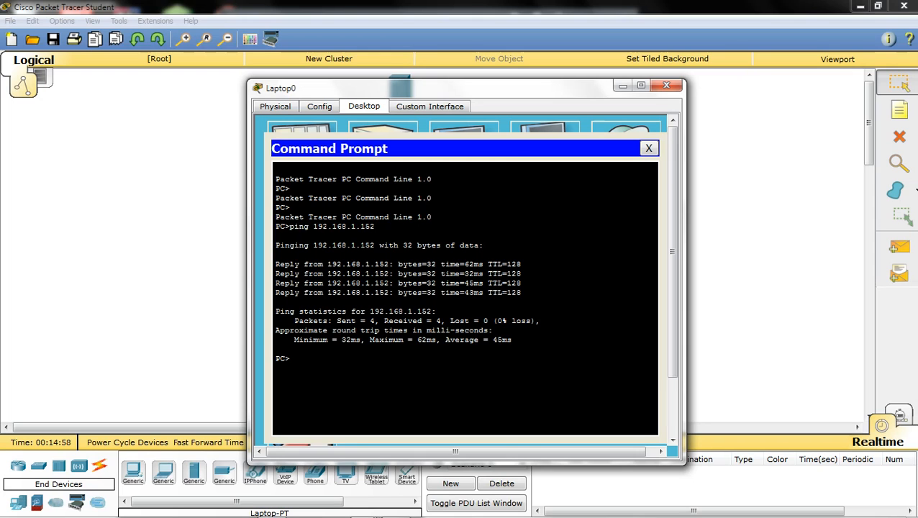
{"action": "left_click", "coordinate": [666, 85]}
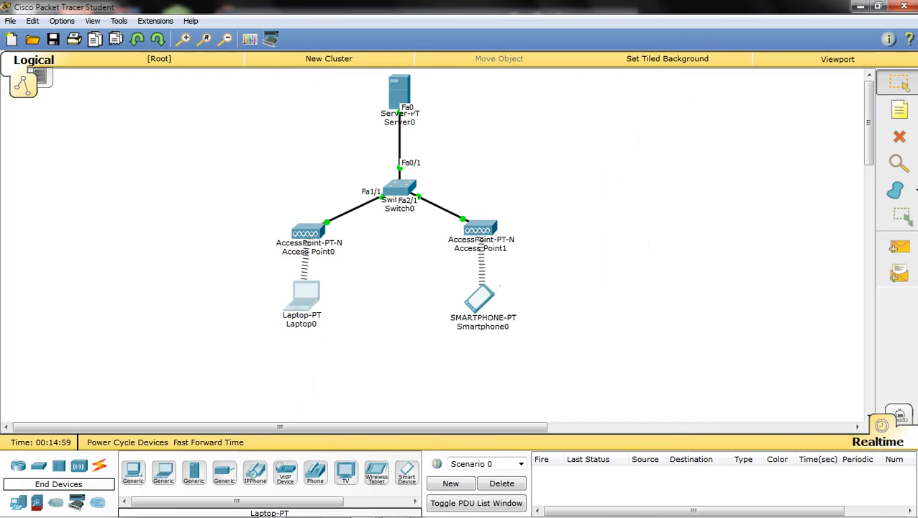
- From Smartphone0's command prompt, ping the laptop at 192.168.1.151
{"action": "left_click", "coordinate": [480, 298]}
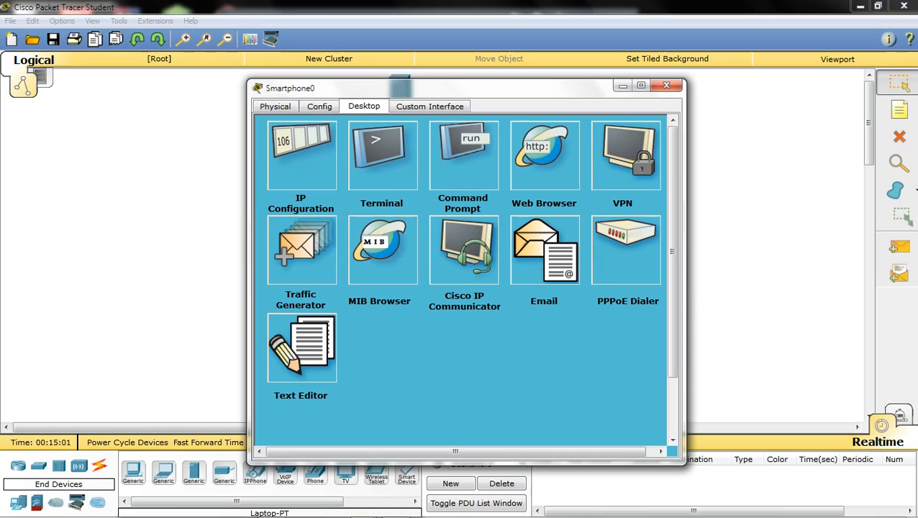
{"action": "left_click", "coordinate": [464, 166]}
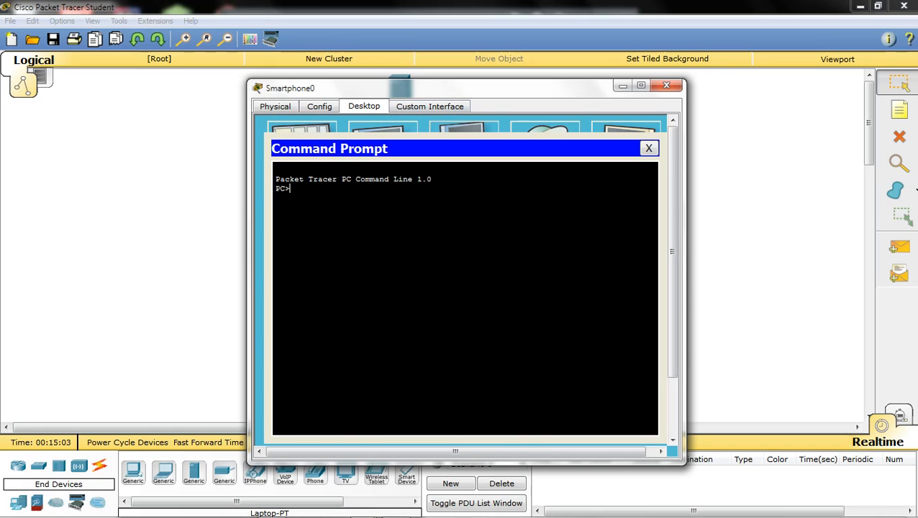
{"action": "type", "text": "ping 192.168.1.151"}
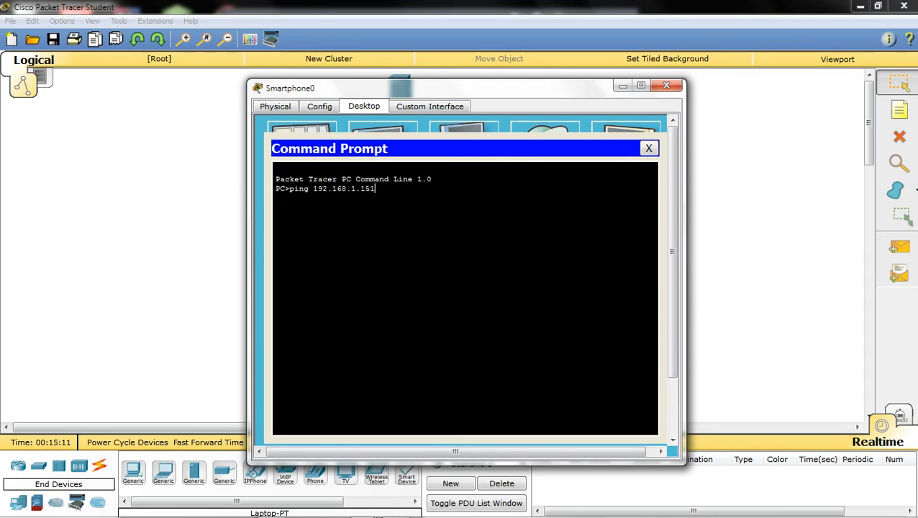
{"action": "key", "text": "Return"}
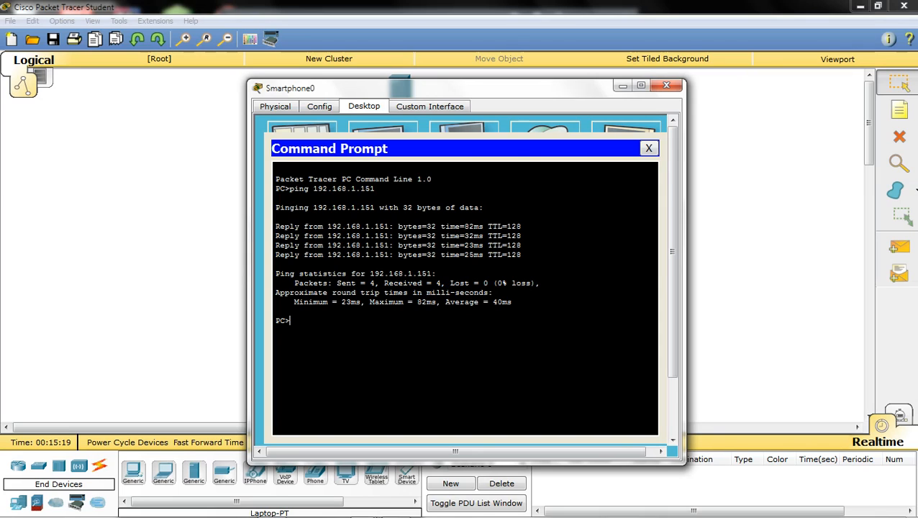
{"action": "left_click", "coordinate": [648, 149]}
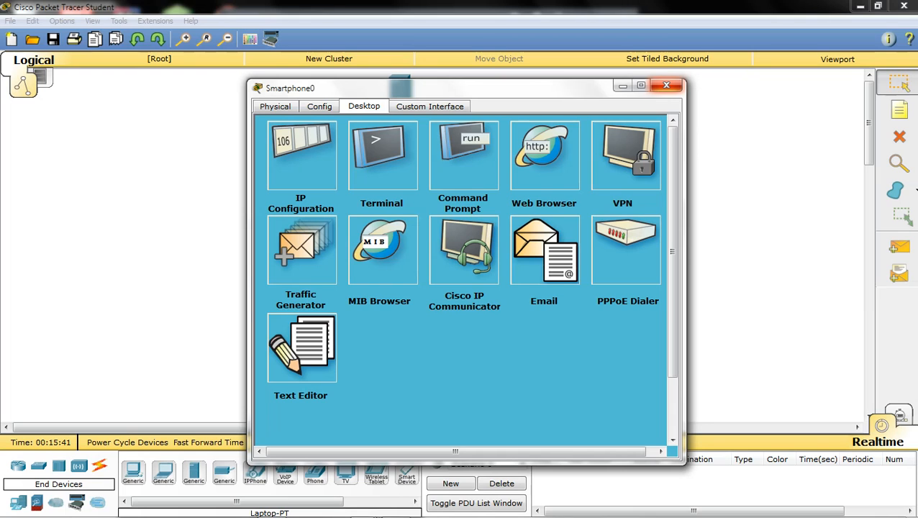
{"action": "left_click", "coordinate": [666, 86]}
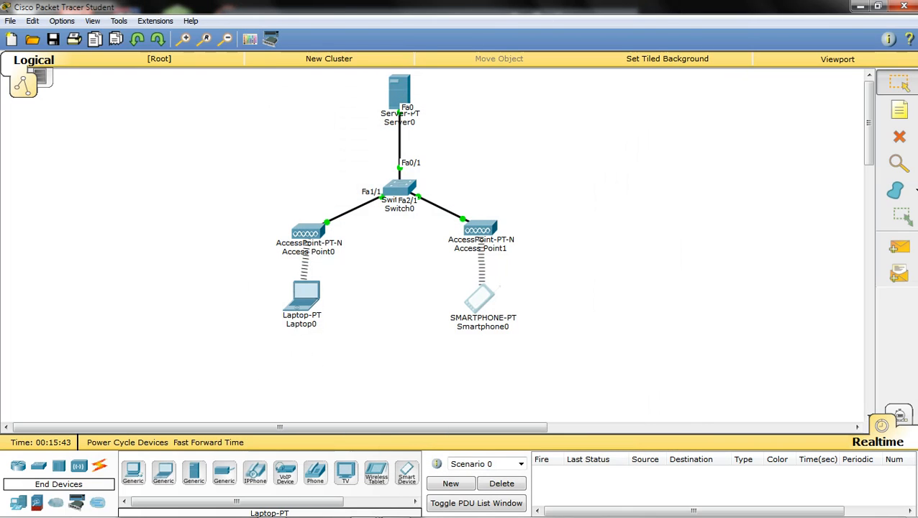
- Drag Server0 around the canvas and drop it up and to the right of Switch0
{"action": "mouse_move", "coordinate": [399, 92]}
{"action": "left_mouse_down"}
{"action": "mouse_move", "coordinate": [335, 117]}
{"action": "mouse_move", "coordinate": [312, 148]}
{"action": "mouse_move", "coordinate": [328, 92]}
{"action": "mouse_move", "coordinate": [437, 119]}
{"action": "mouse_move", "coordinate": [382, 119]}
{"action": "mouse_move", "coordinate": [407, 101]}
{"action": "mouse_move", "coordinate": [397, 98]}
{"action": "mouse_move", "coordinate": [414, 98]}
{"action": "left_mouse_up"}
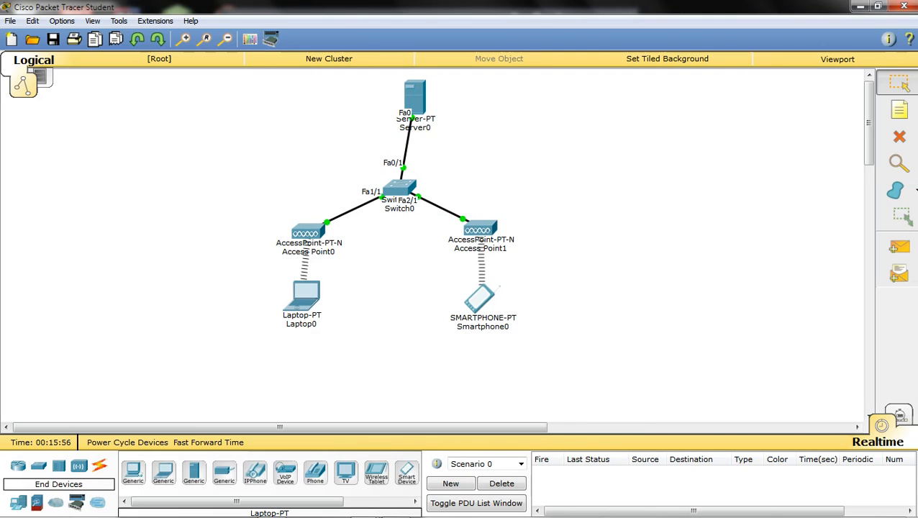
{"action": "left_click", "coordinate": [415, 97]}
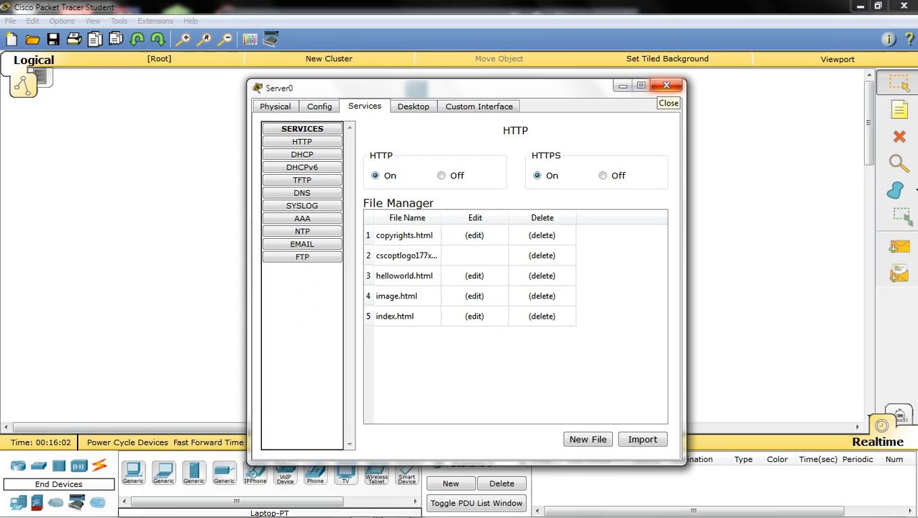
{"action": "left_click", "coordinate": [666, 86]}
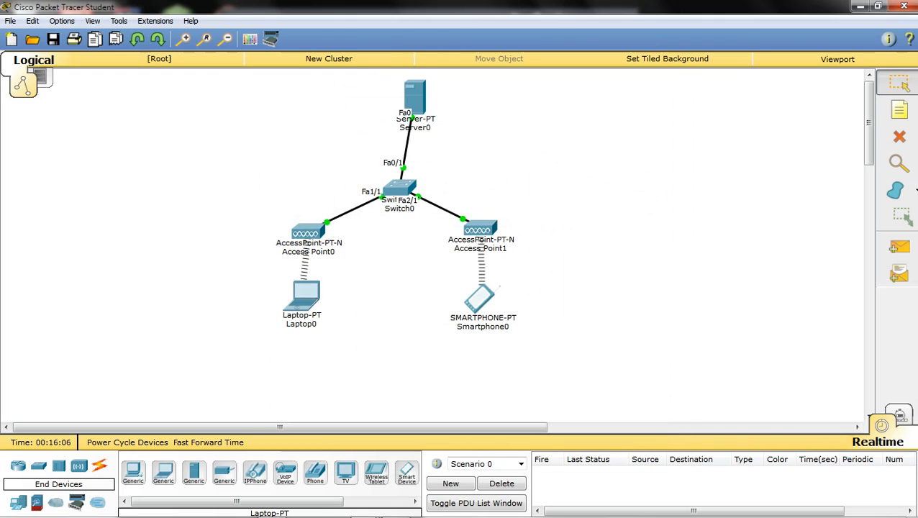
{"action": "left_click_drag", "start_coordinate": [414, 97], "coordinate": [323, 104]}
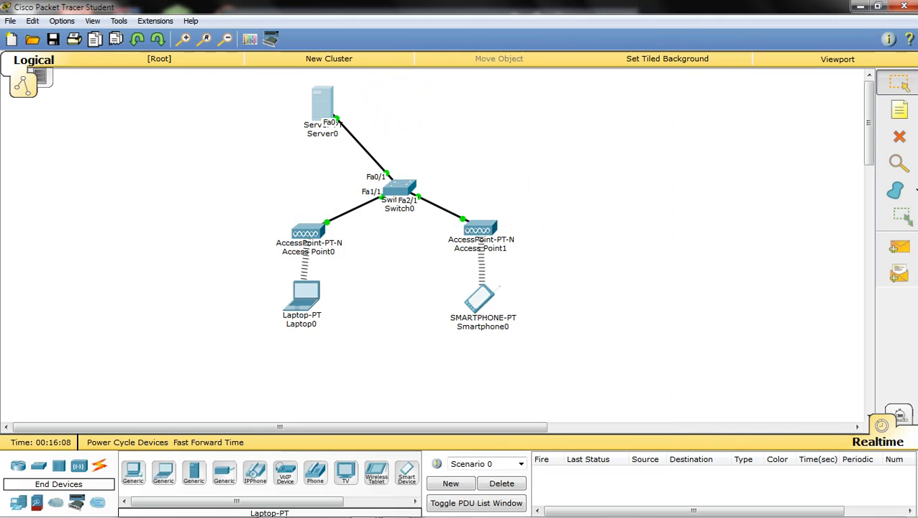
{"action": "left_click_drag", "start_coordinate": [322, 104], "coordinate": [482, 97]}
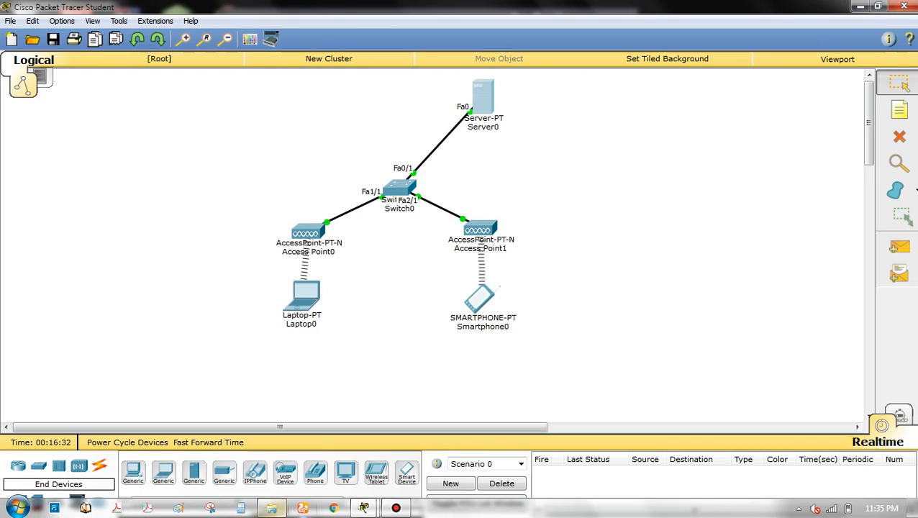
{"action": "left_click", "coordinate": [396, 508]}
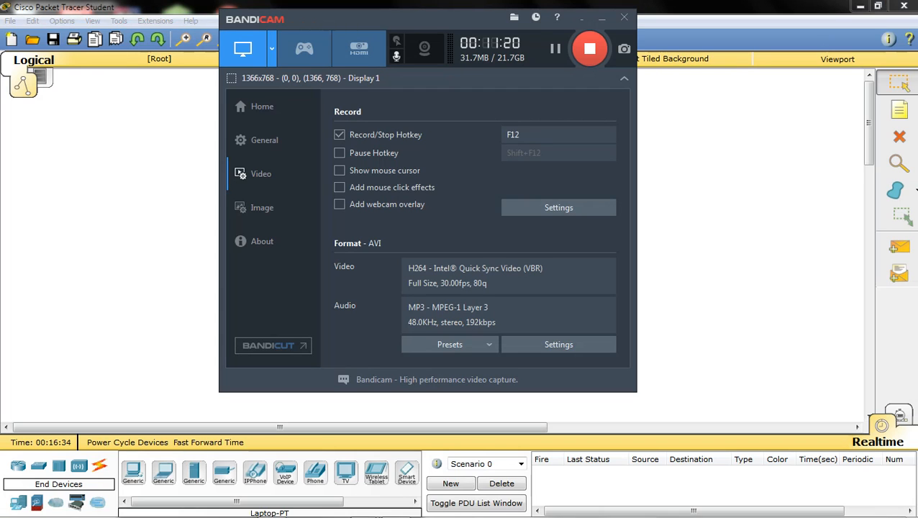